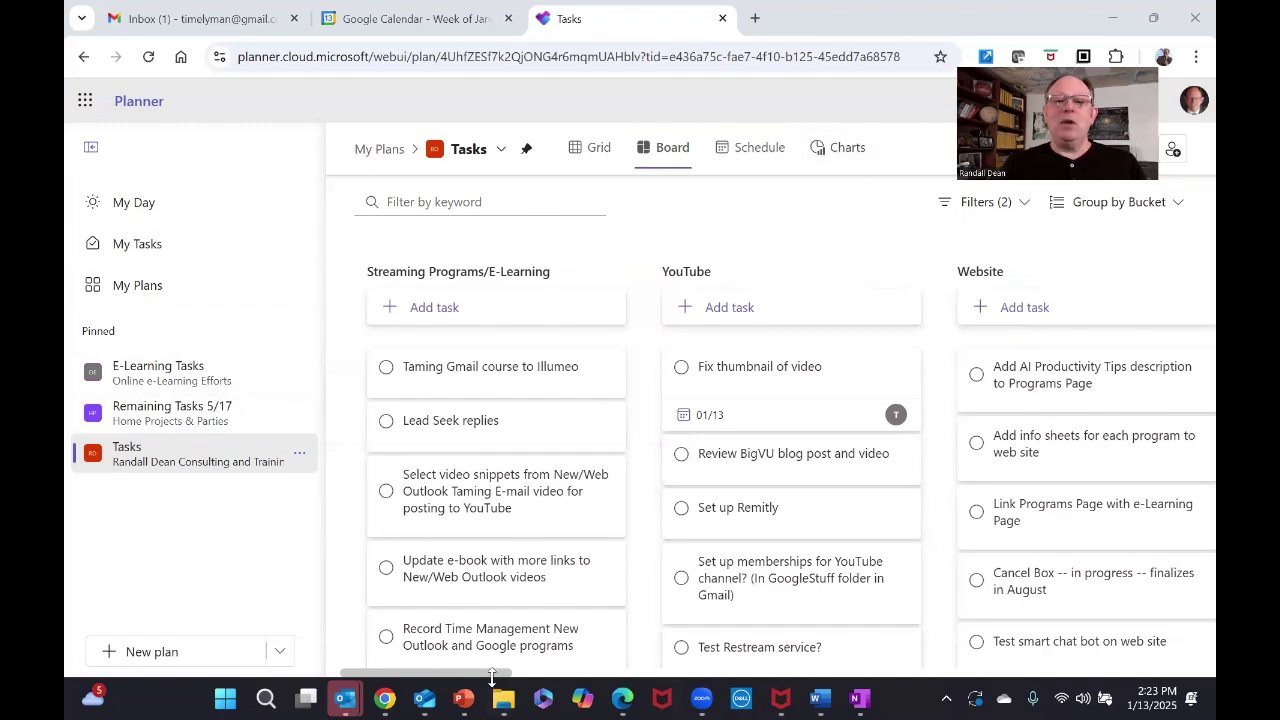
- Scroll the Tasks board right to the General Business and Gratitude buckets
mouse_move(494, 672)
mouse_down()
mouse_move(546, 673)
mouse_move(476, 676)
mouse_move(737, 683)
mouse_move(1190, 662)
mouse_up()
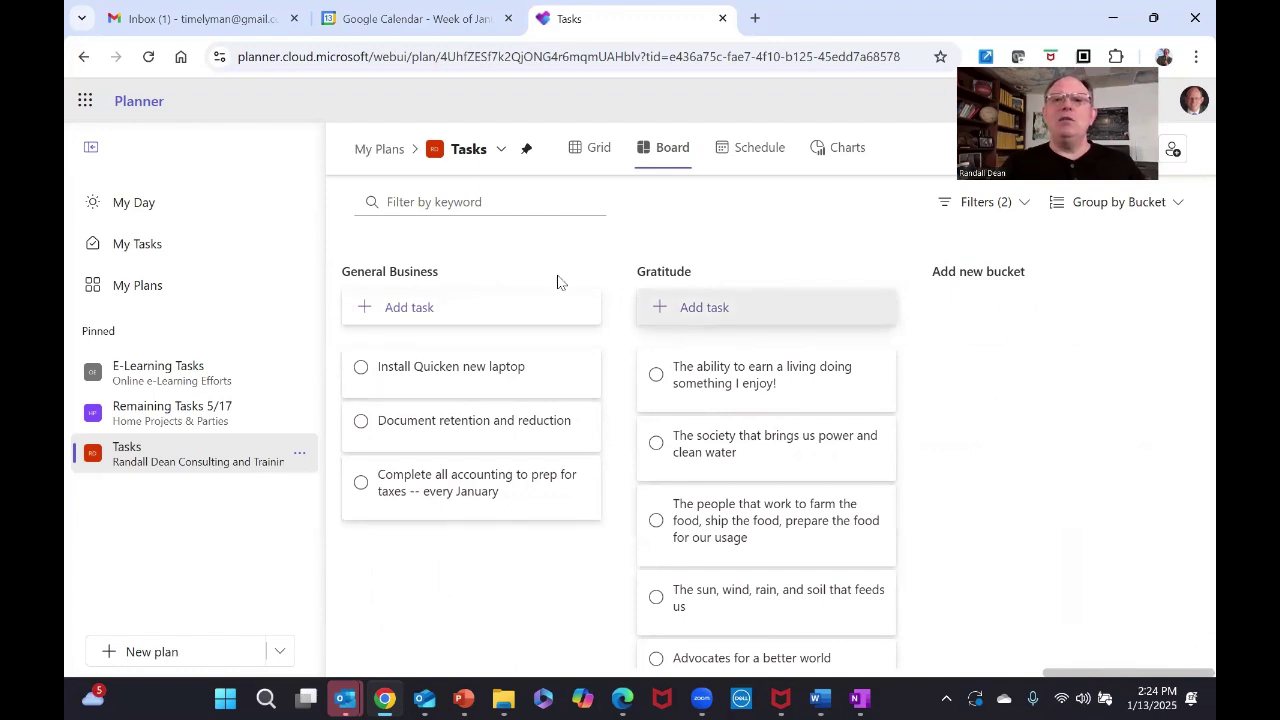
- Create a bucket named 'Install new front porch' after the Gratitude bucket
click(416, 275)
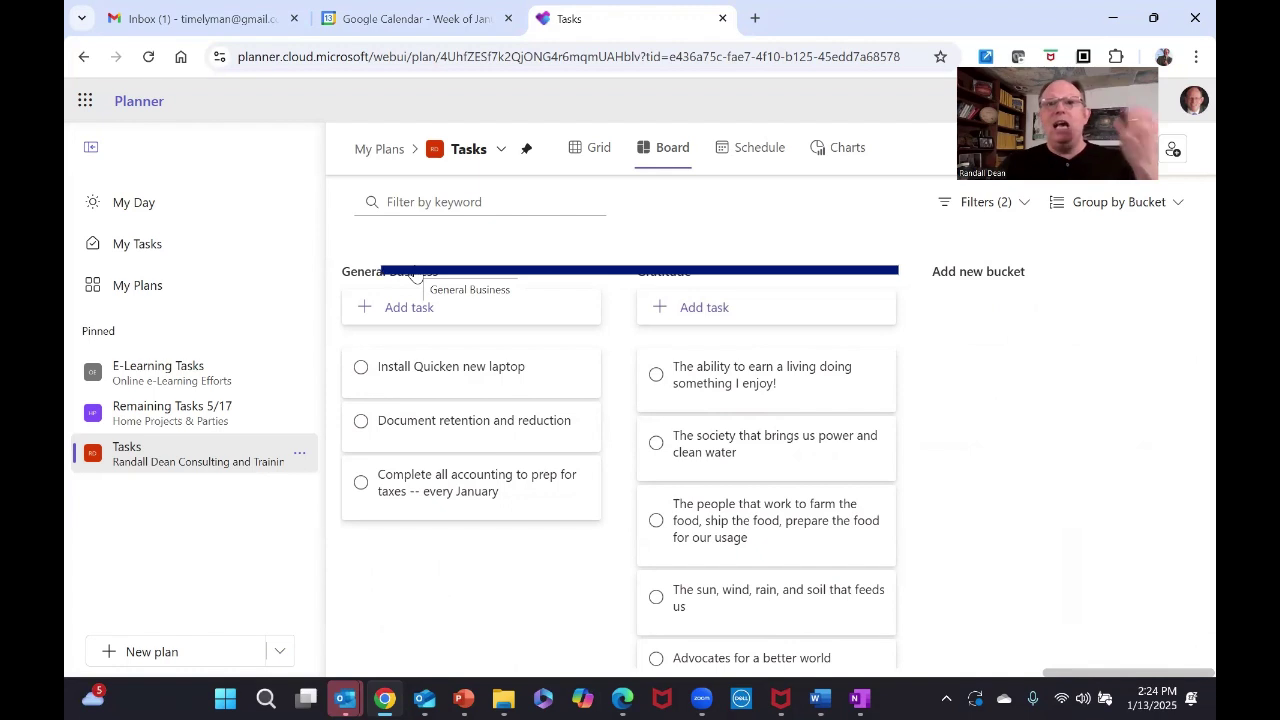
click(952, 272)
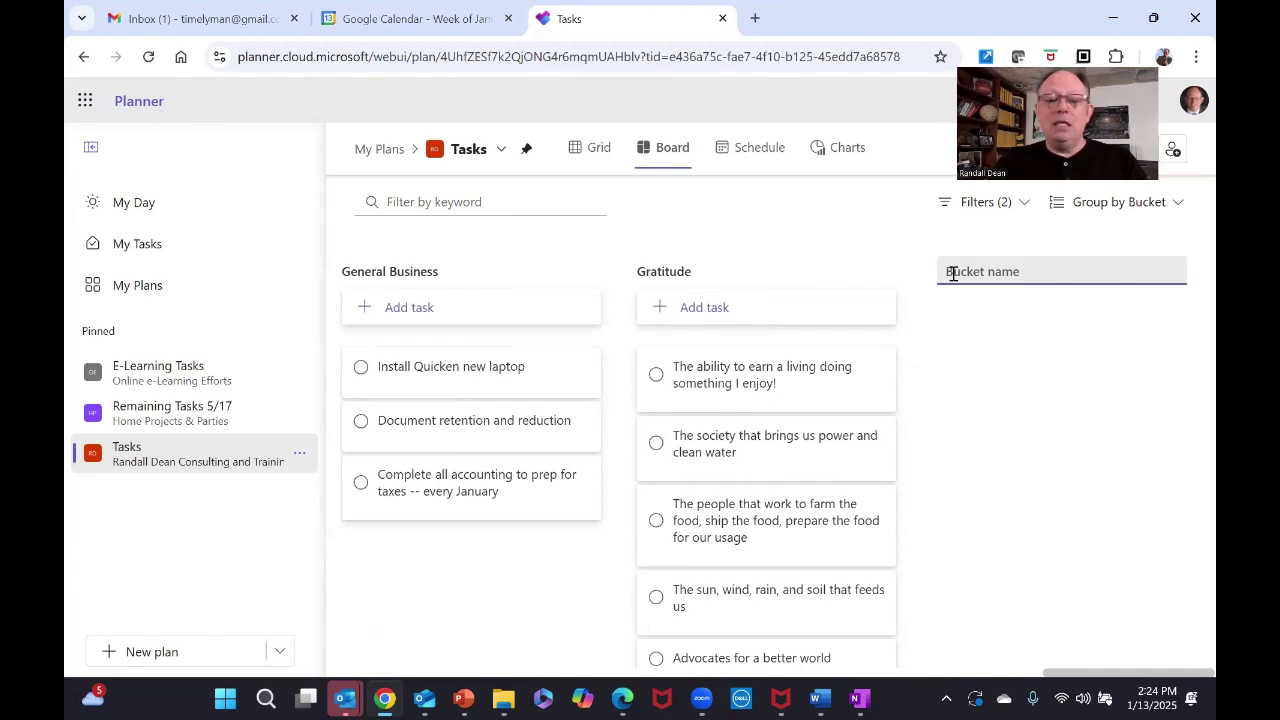
text(Install new)
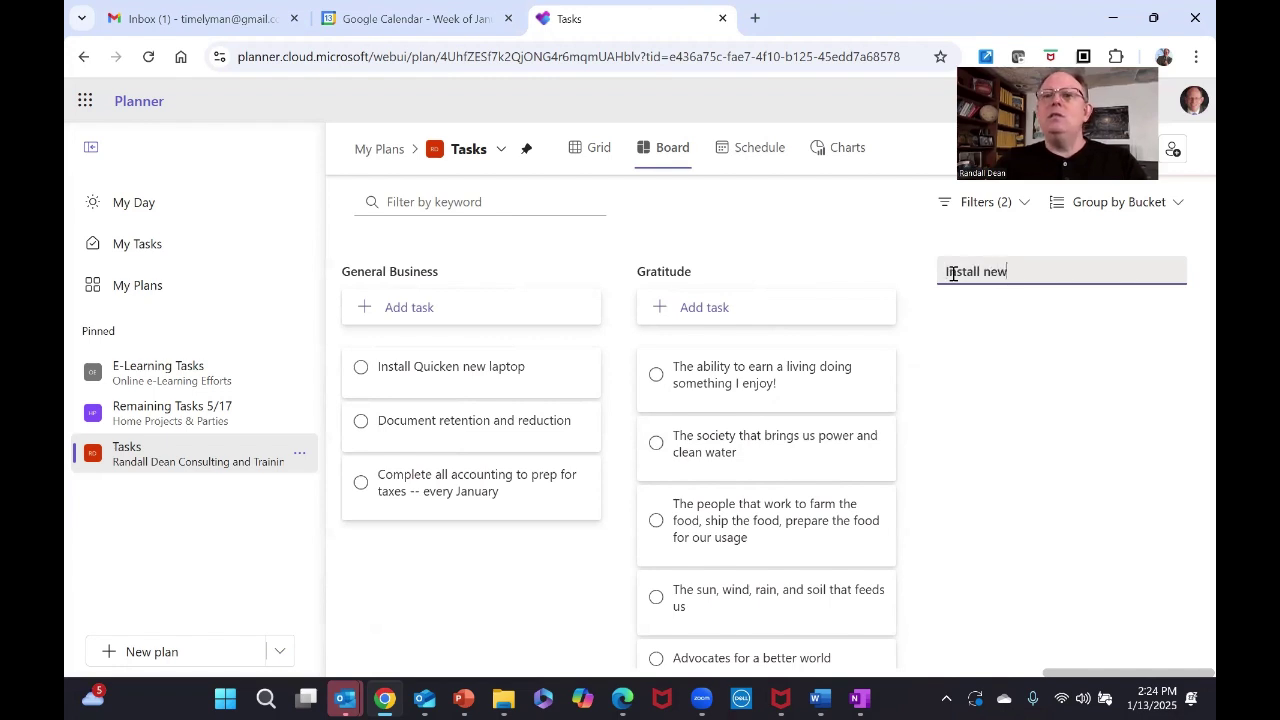
text( front p)
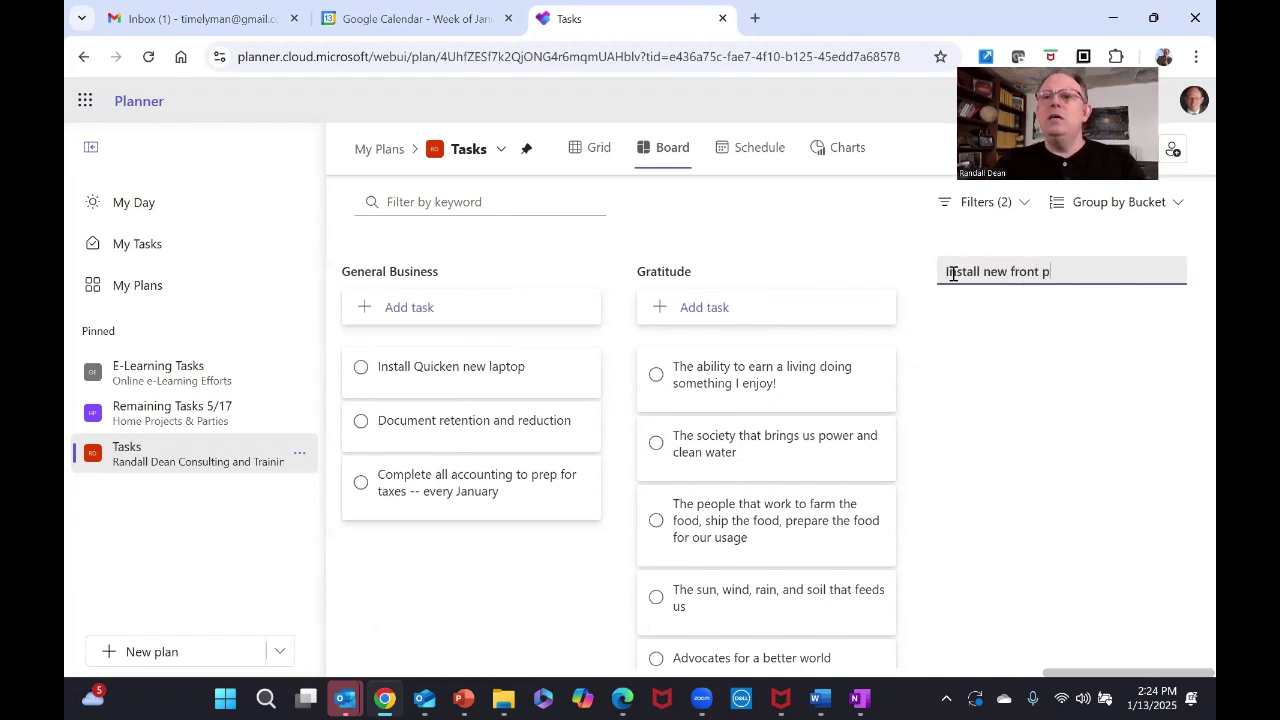
text(orch)
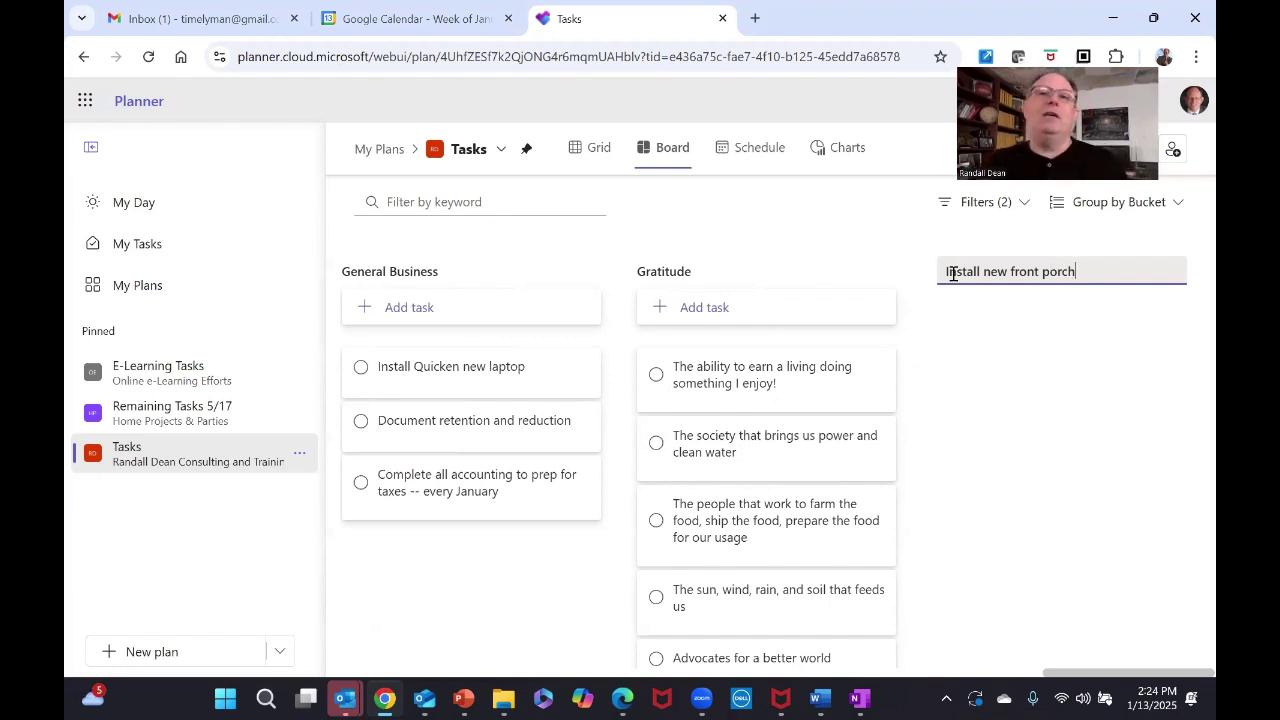
click(990, 327)
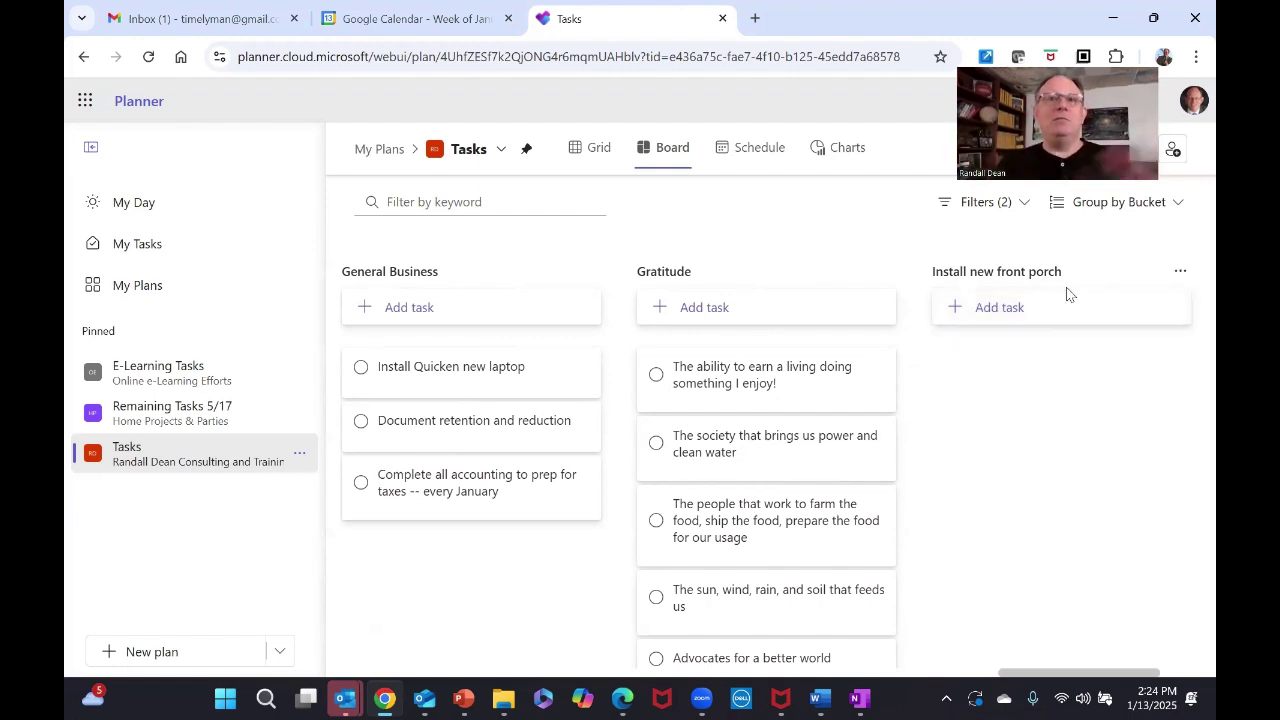
- Add tasks 'Get measurements of concrete' and 'Build sketch of design' to the front porch bucket
click(1003, 318)
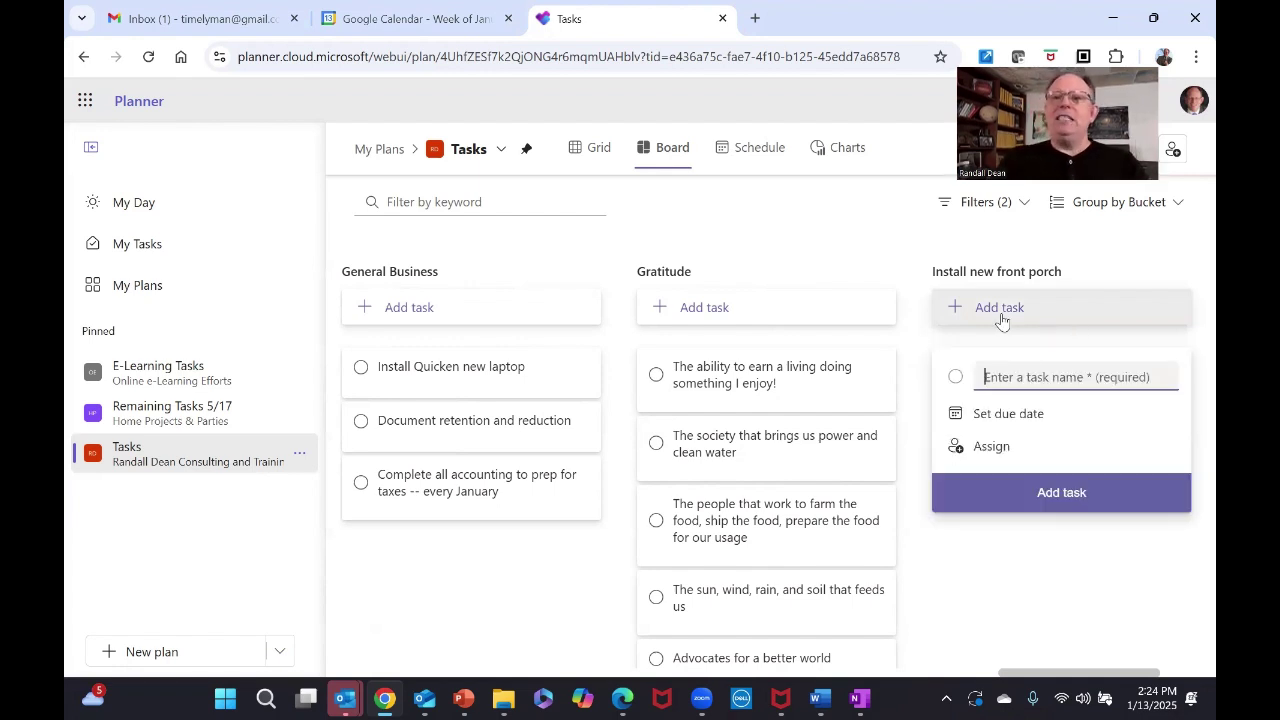
text(Get mea)
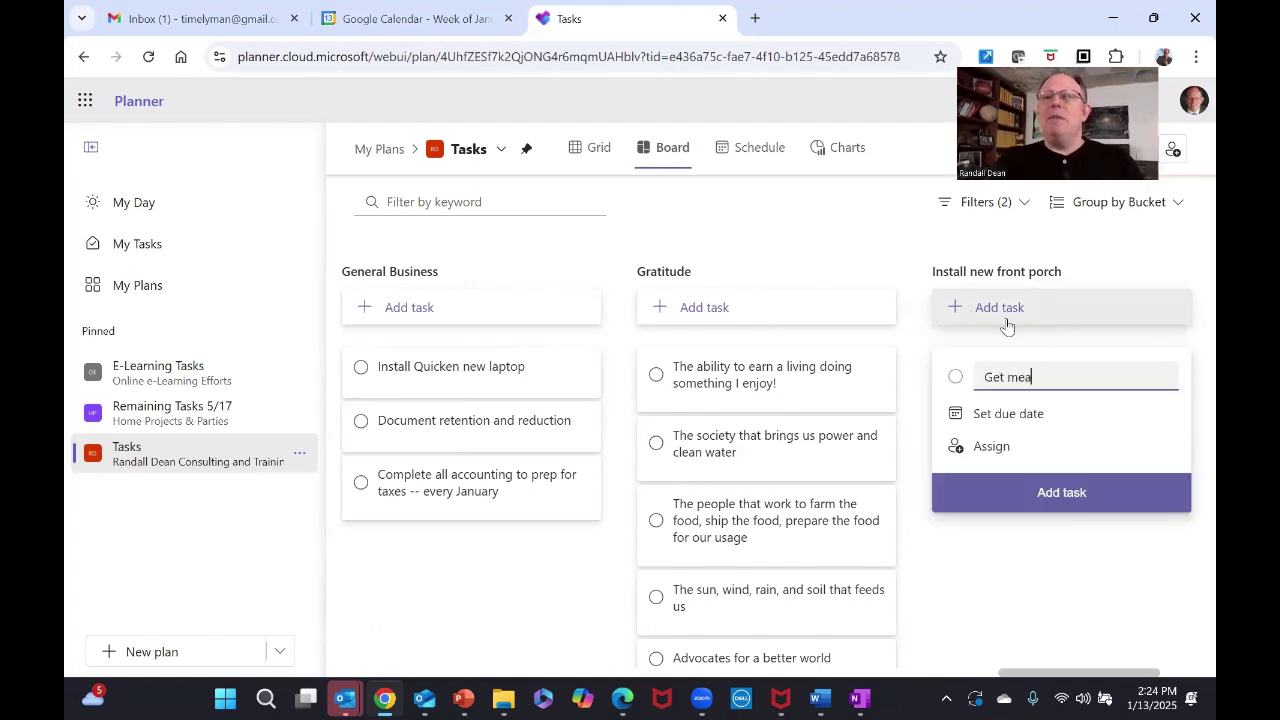
text(suremne)
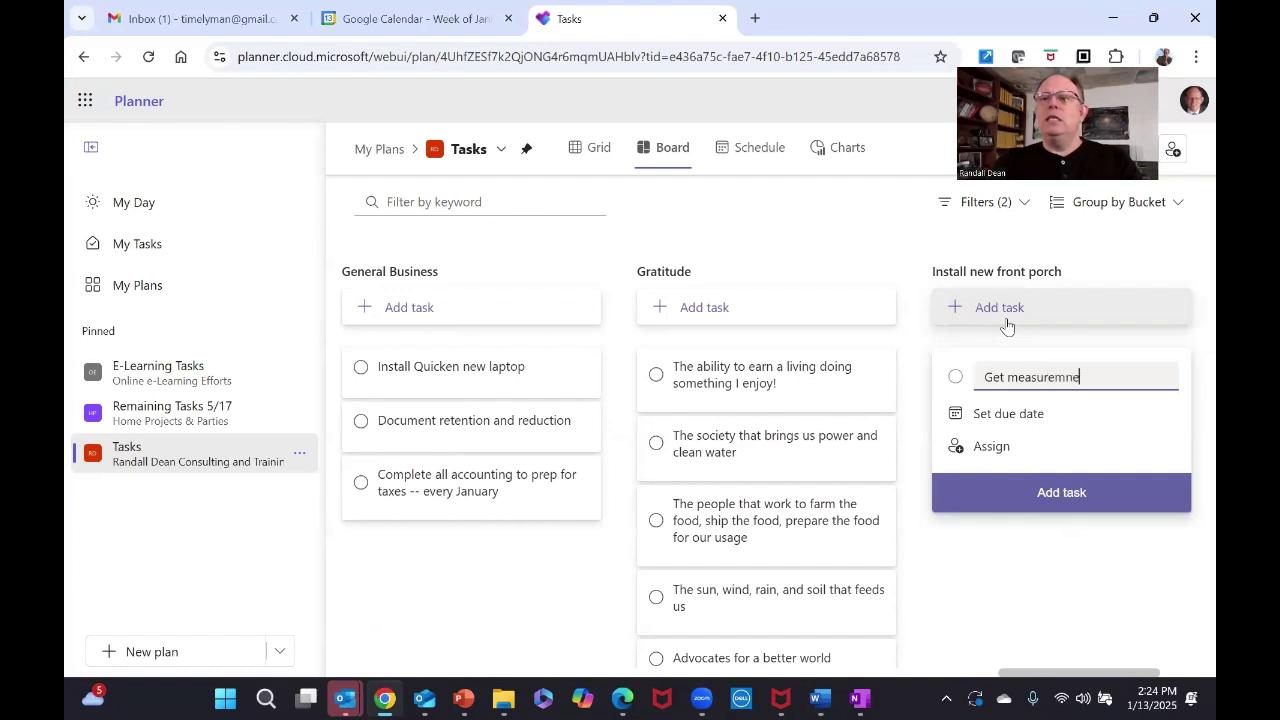
text(nts )
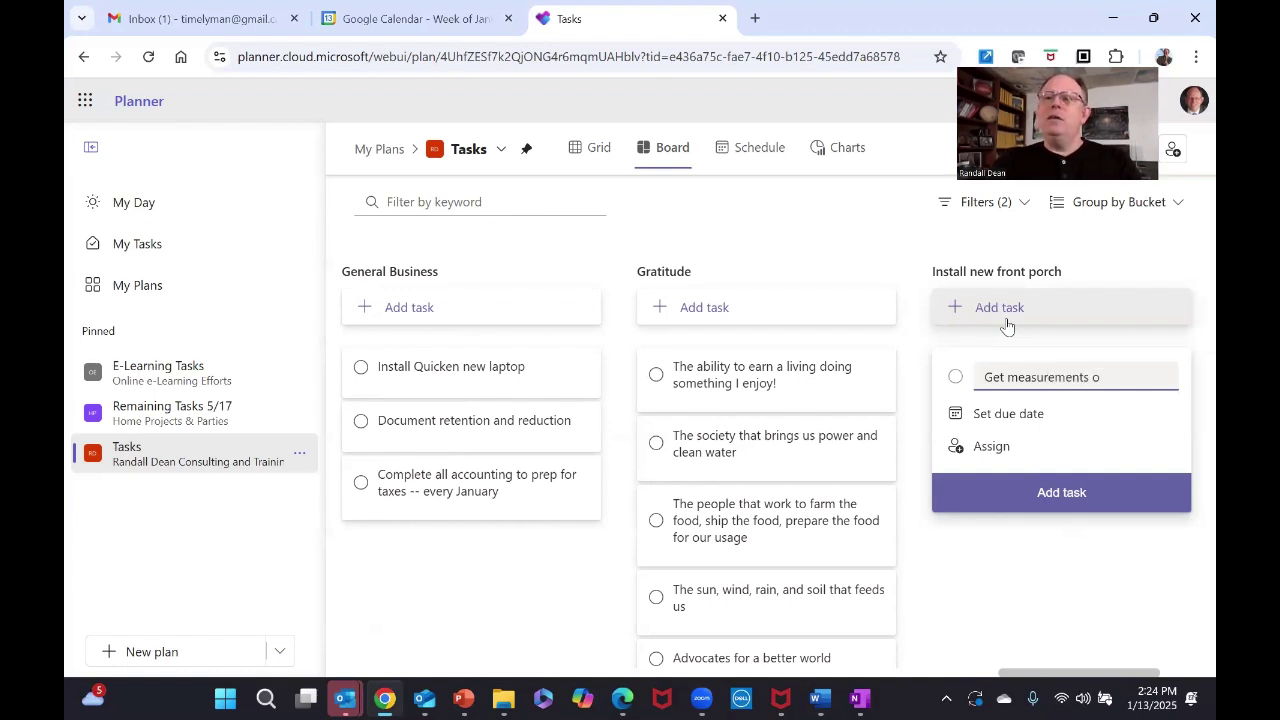
text(of concre)
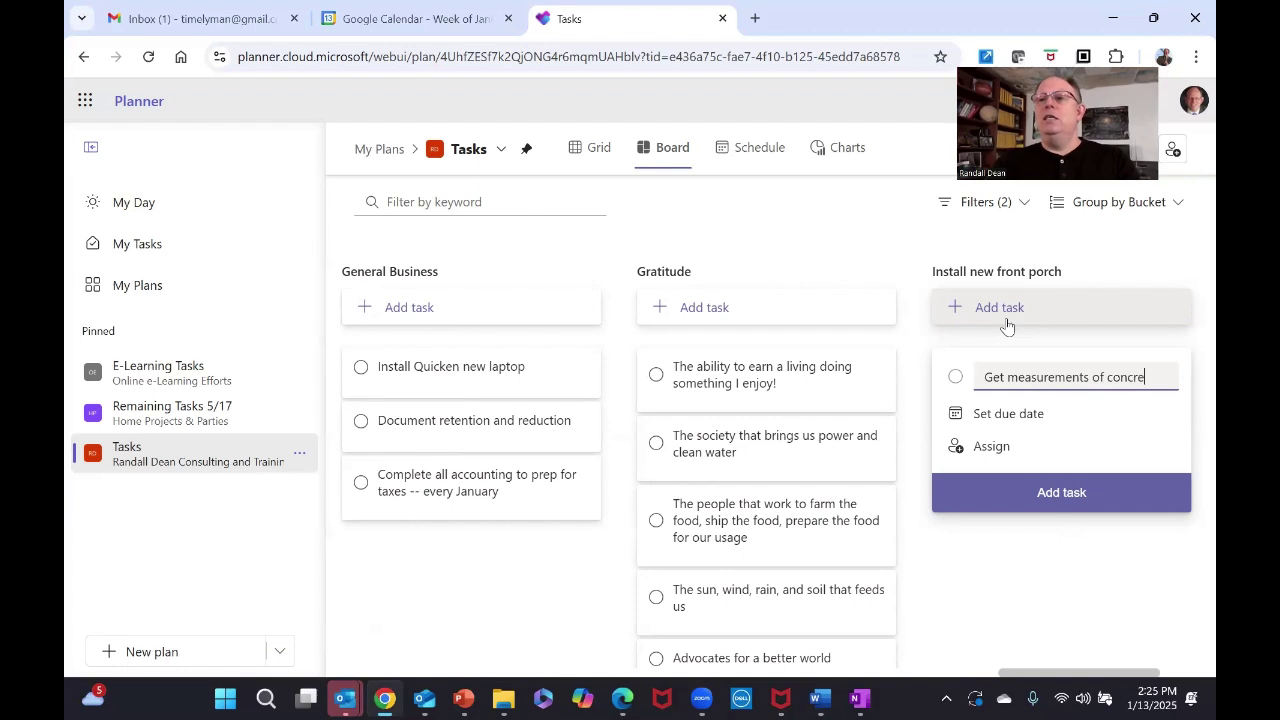
text(te)
click(1060, 500)
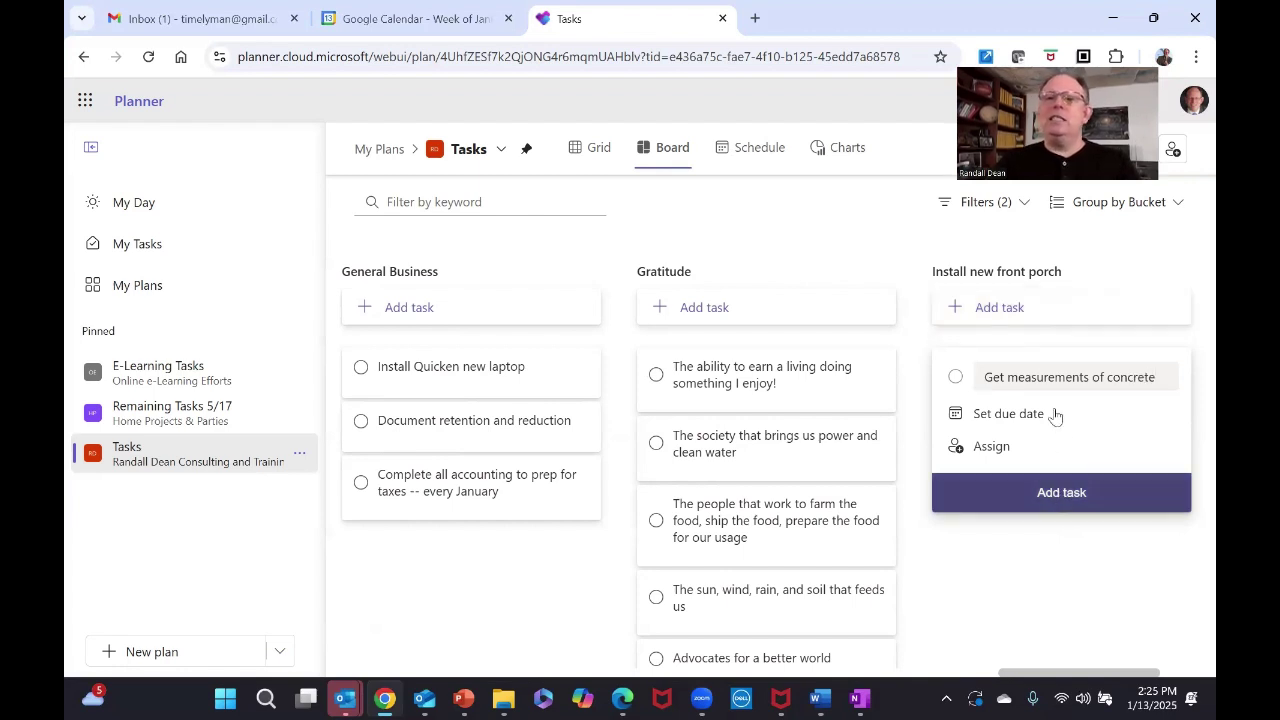
click(1024, 386)
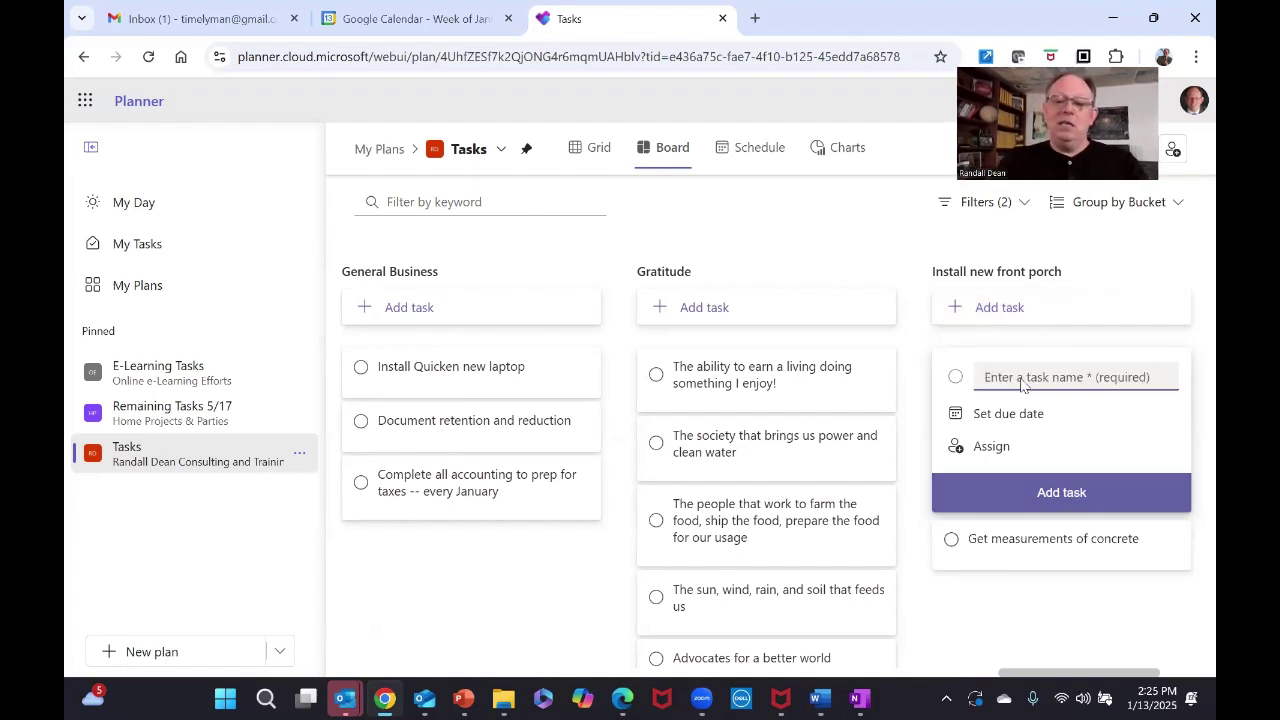
text(B)
key(BackSpace)
key(BackSpace)
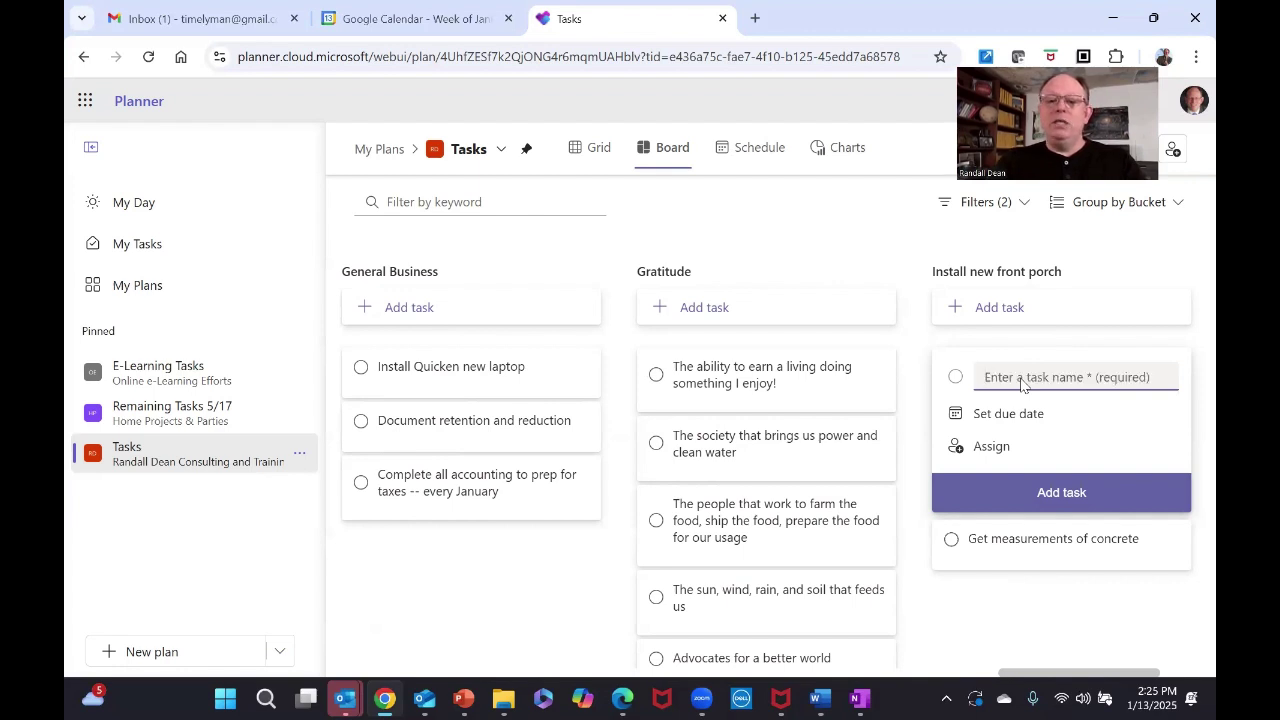
text(Build)
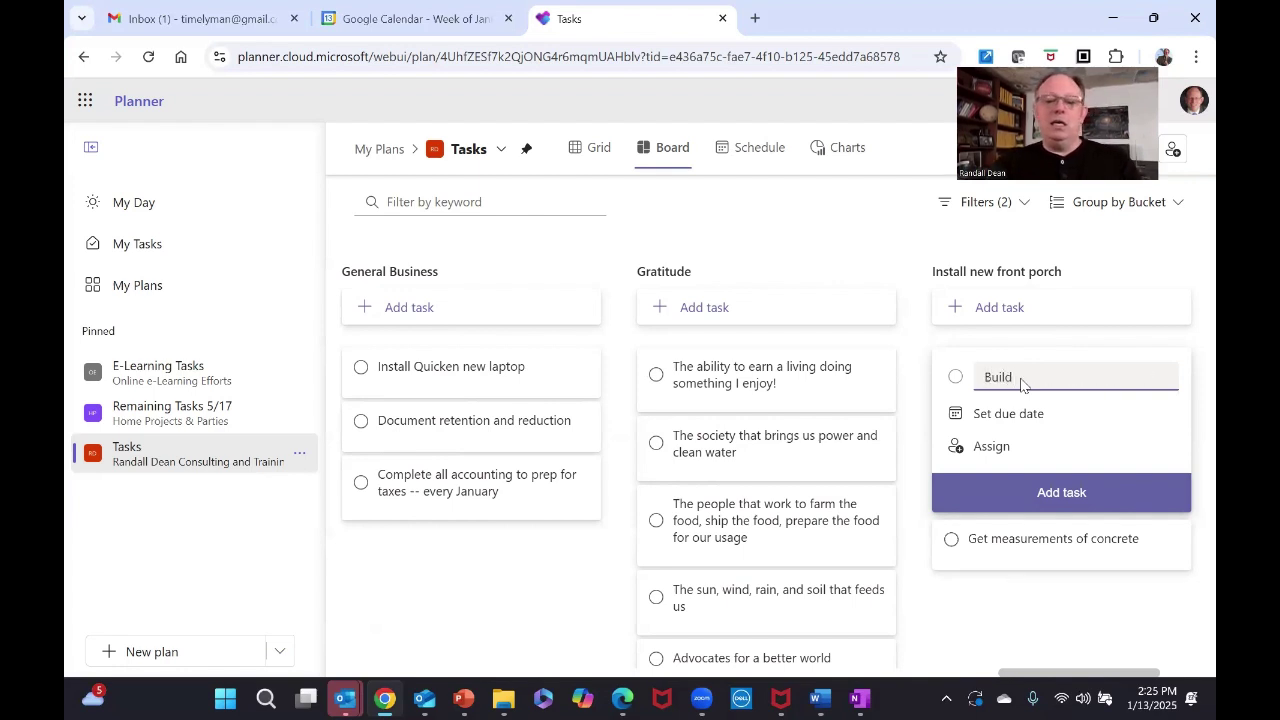
text( sketch)
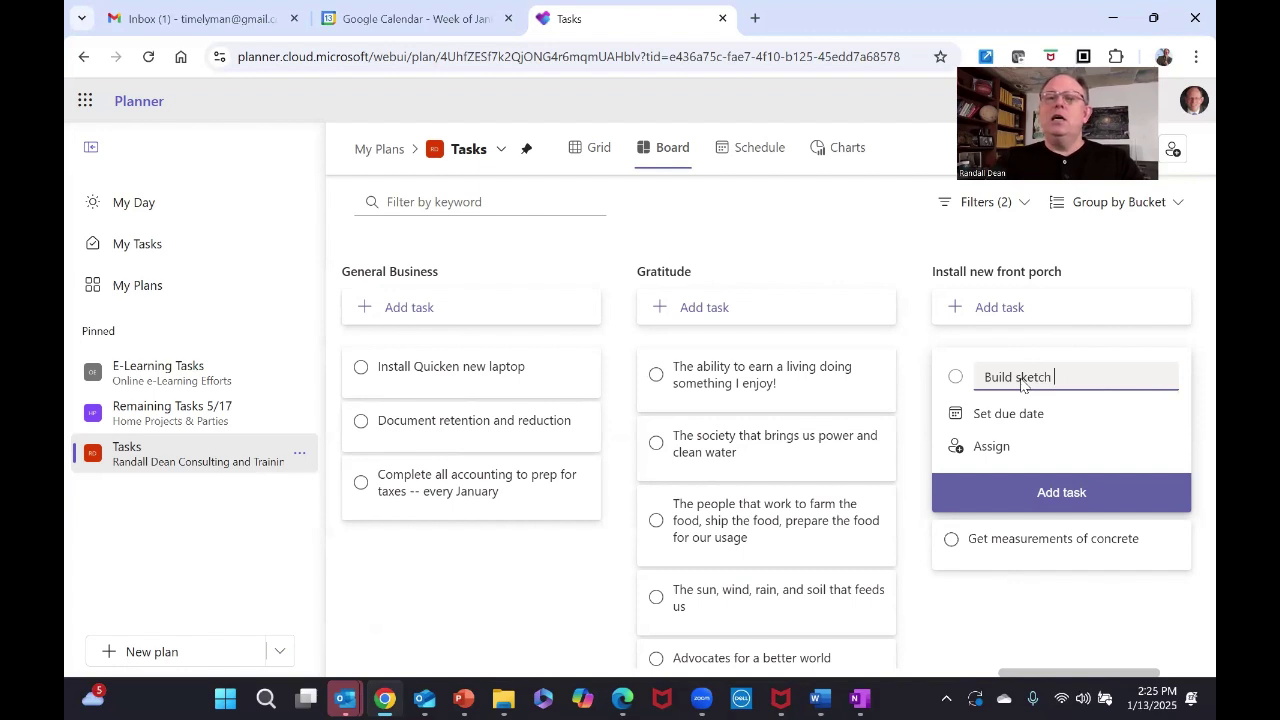
text( of design)
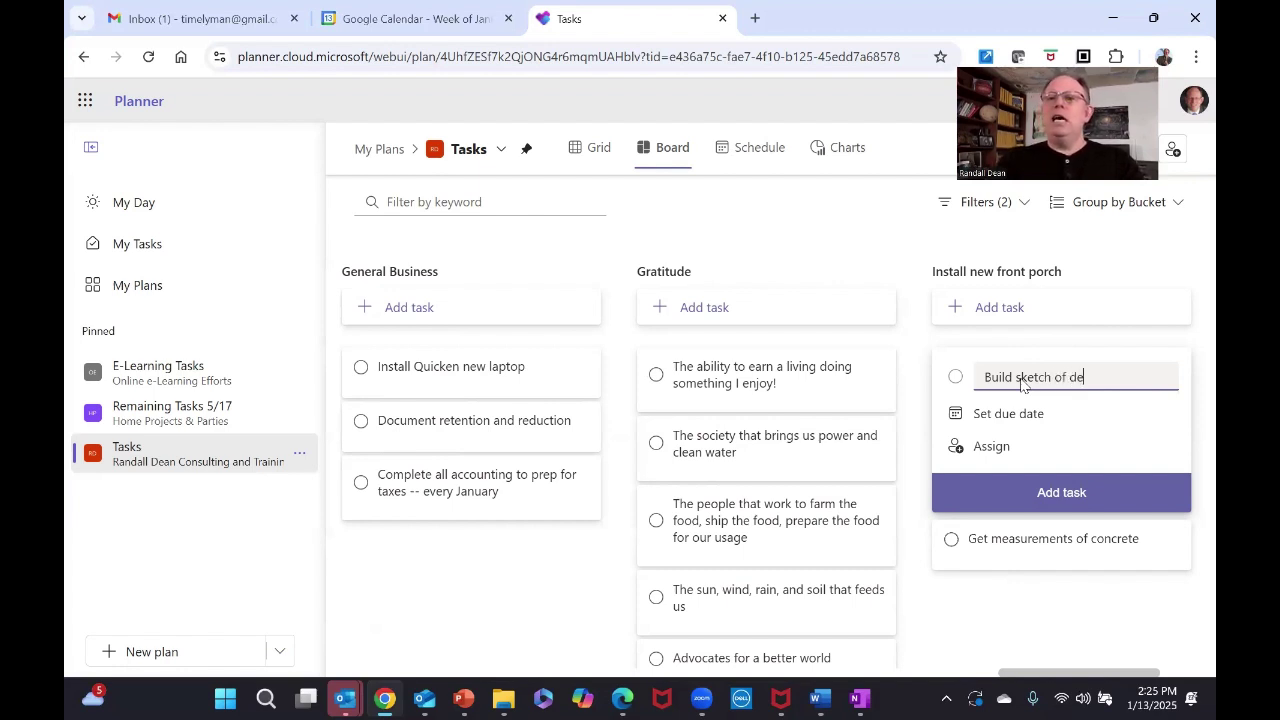
click(1092, 505)
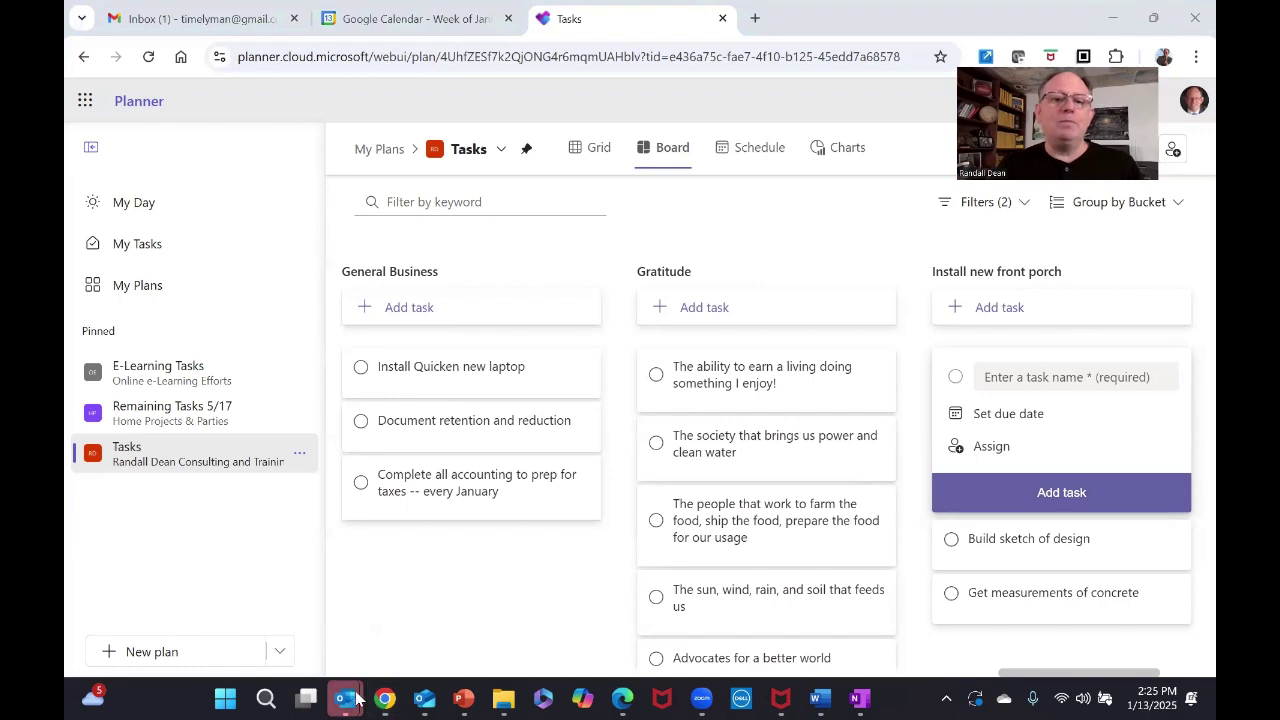
- Bring Outlook's To-Do List window to the front from its taskbar preview
mouse_move(345, 698)
click(247, 634)
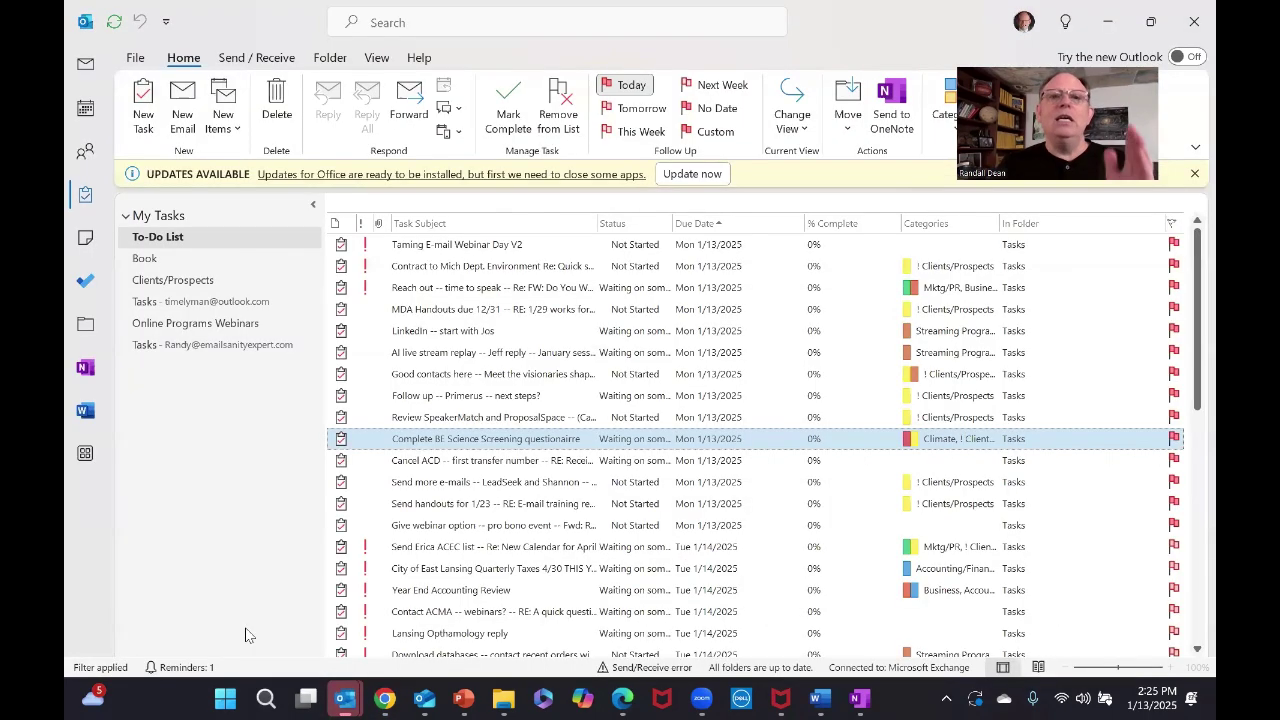
drag(420, 466, 420, 470)
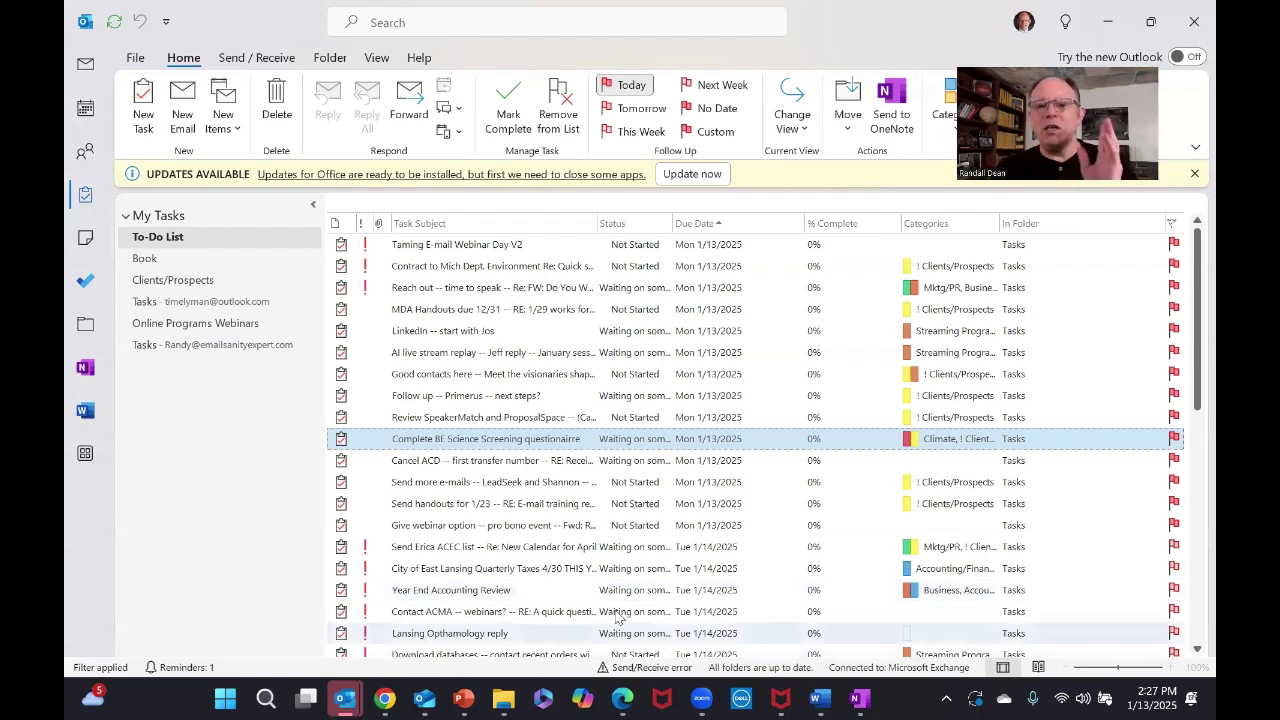
- In new Outlook's To Do, show the Planned list with its tasks due Today
mouse_move(425, 698)
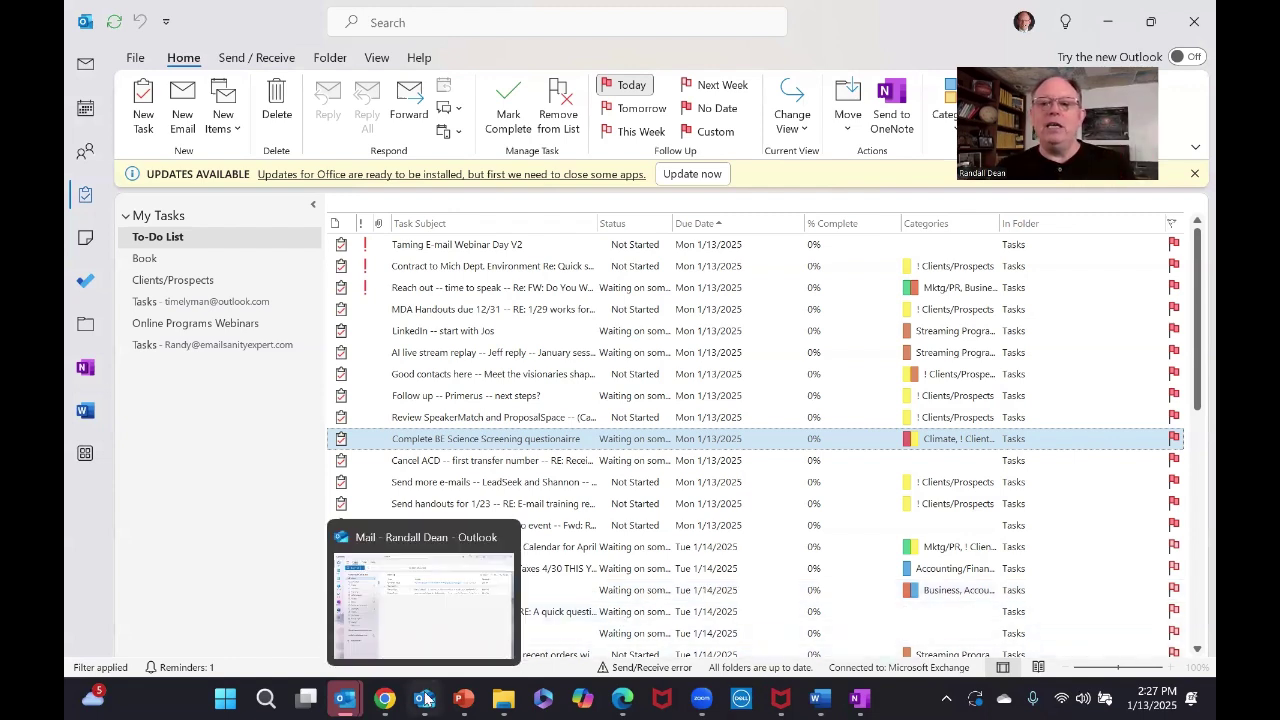
click(421, 590)
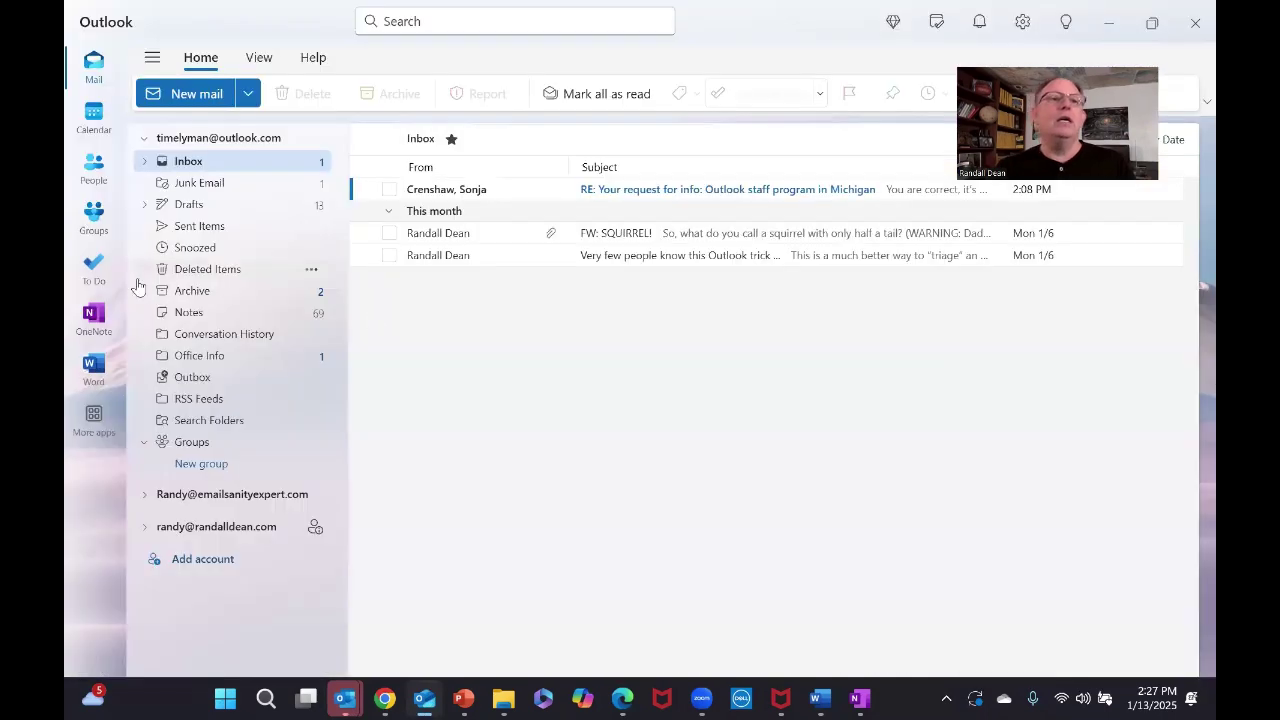
click(88, 272)
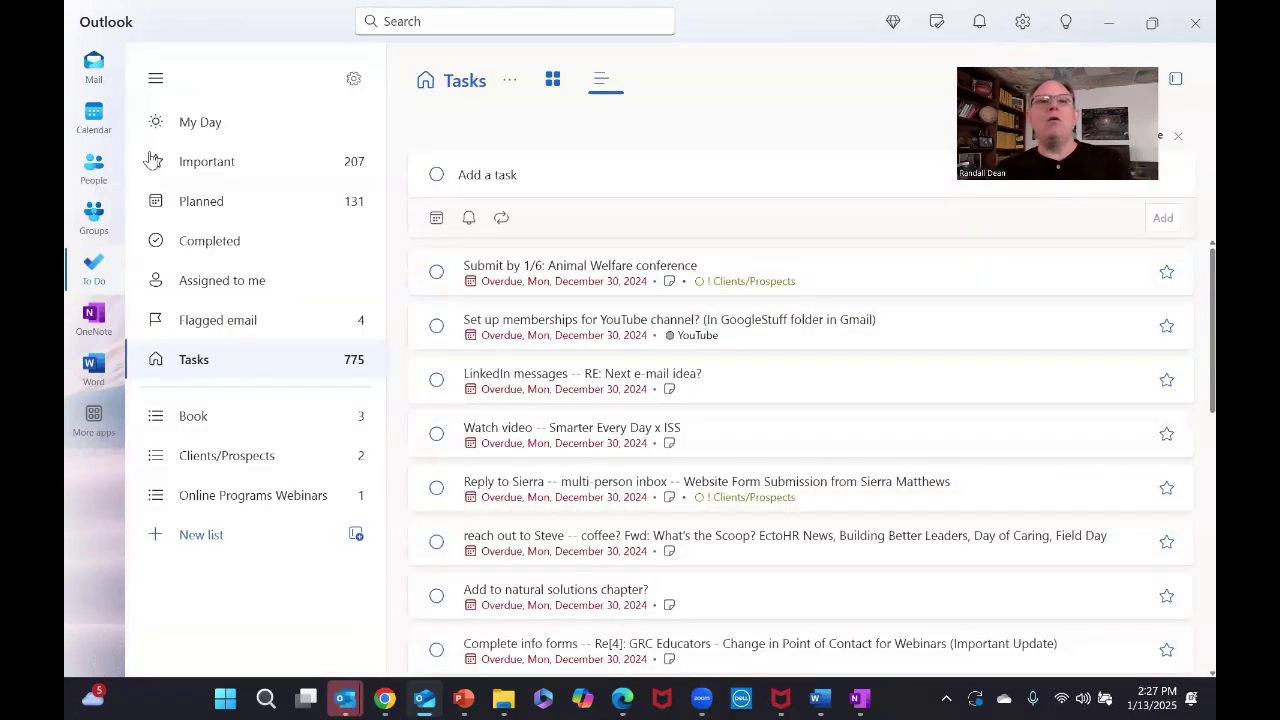
click(203, 209)
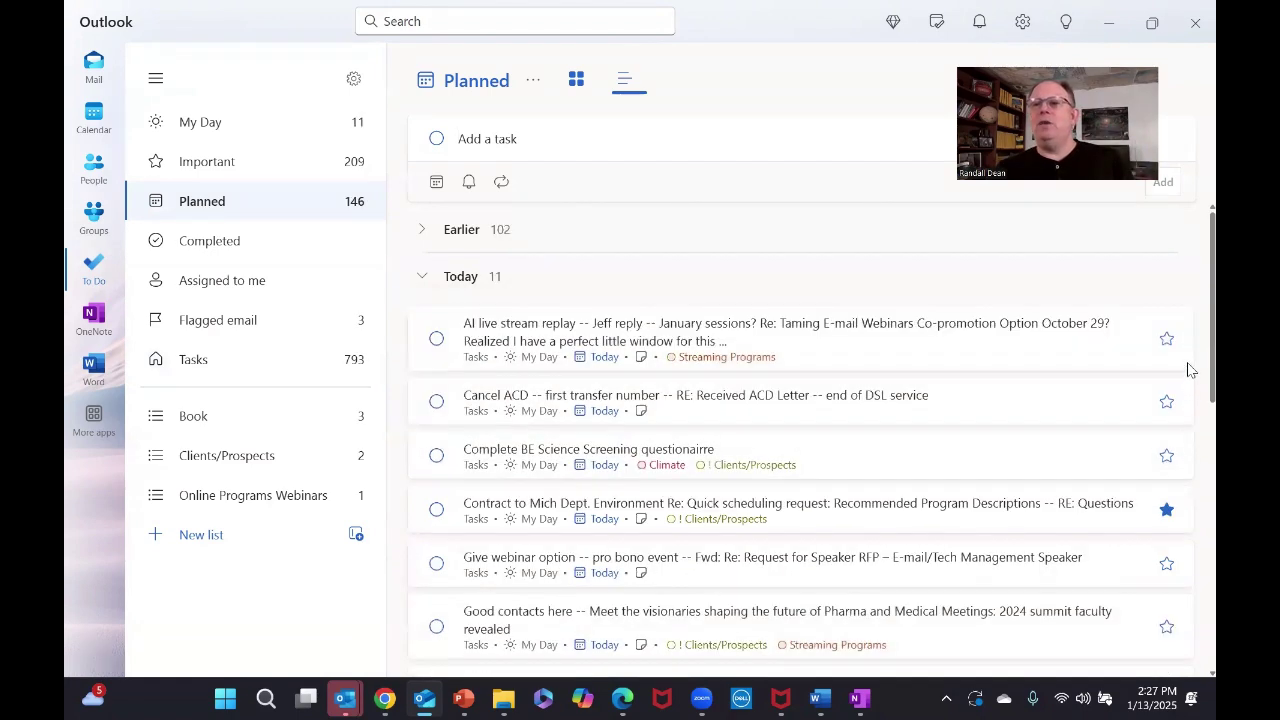
scroll(1190, 410, down, 2)
scroll(1190, 410, up, 1)
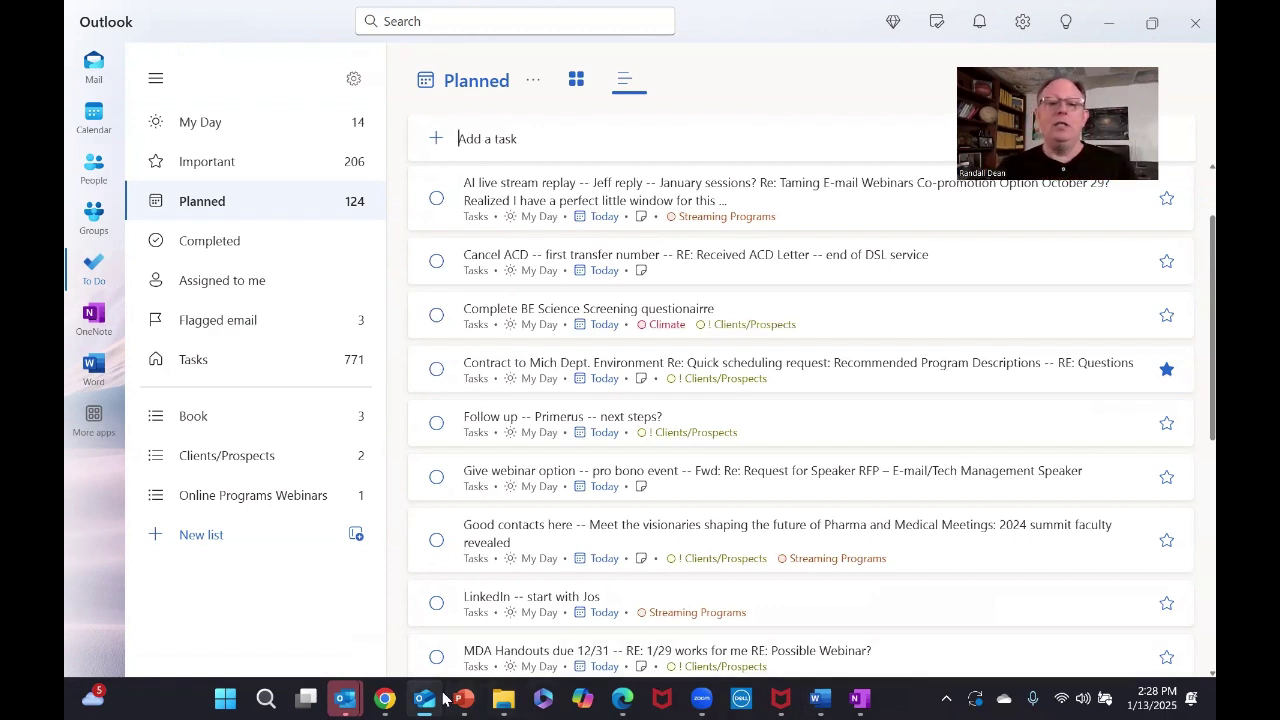
- Back in Planner, dismiss the unfinished task form and scroll to the Streaming, YouTube and Website buckets
click(385, 697)
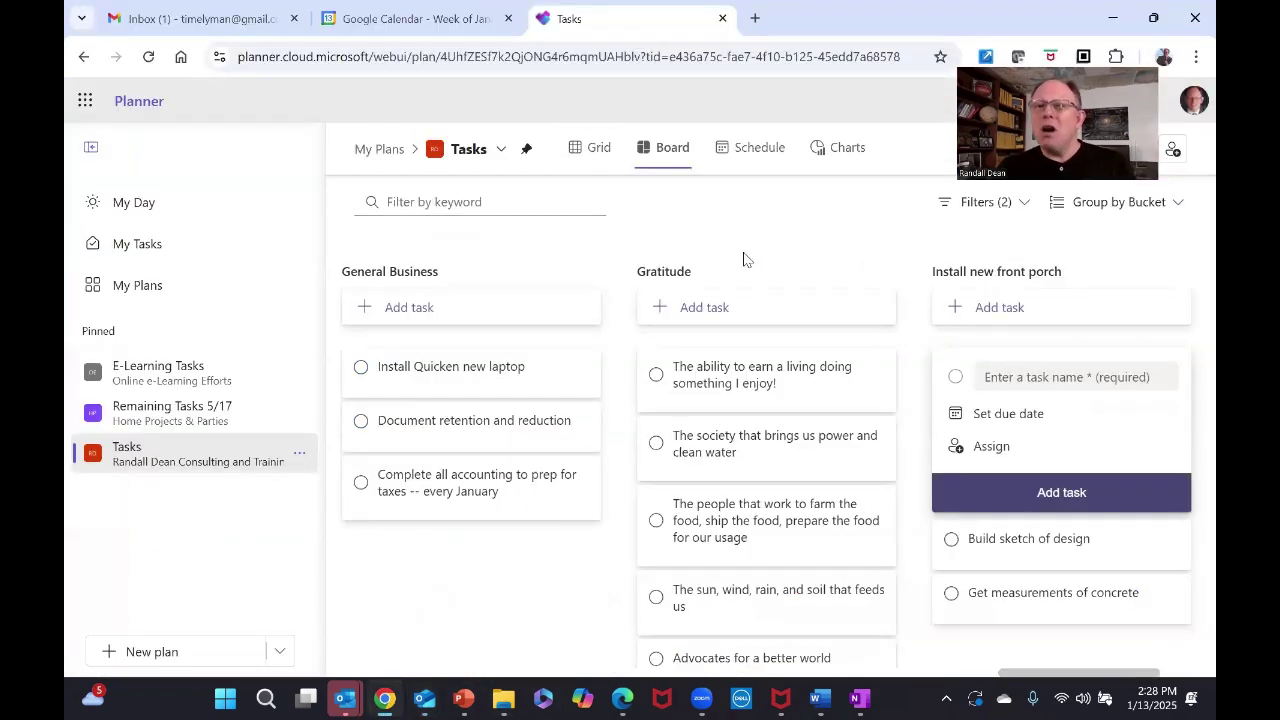
click(1160, 234)
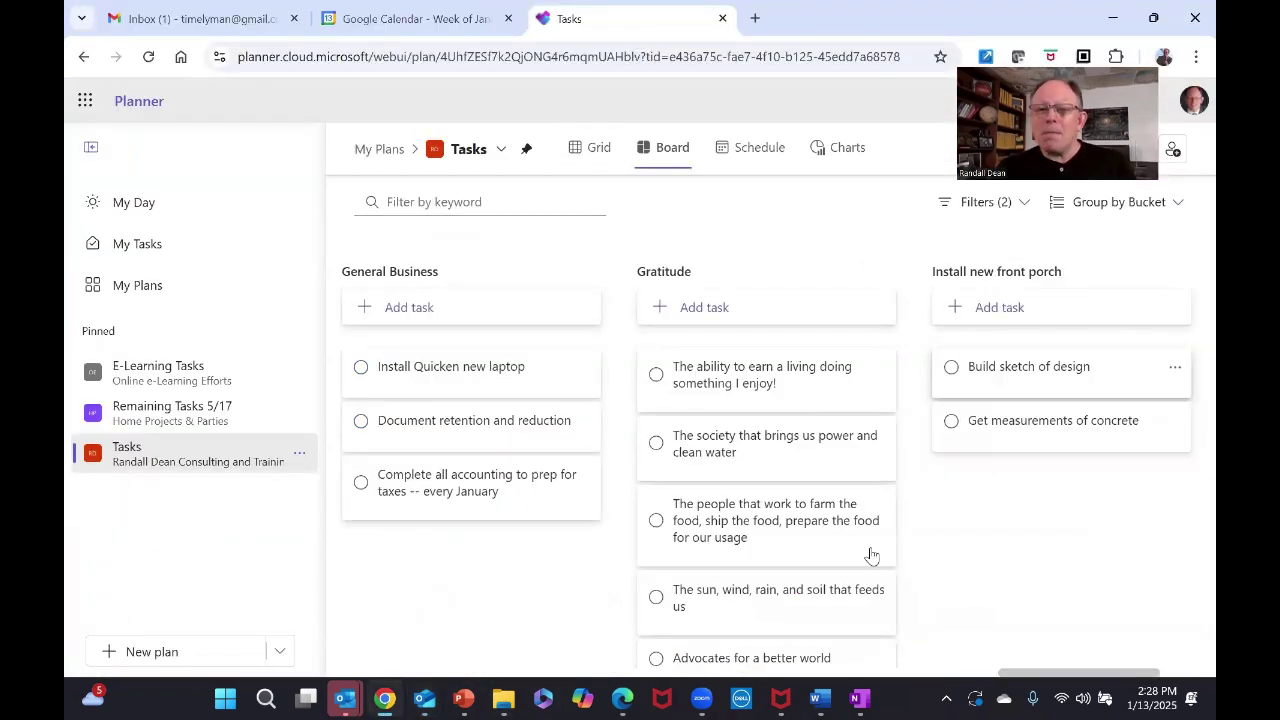
click(803, 673)
drag(799, 673, 355, 678)
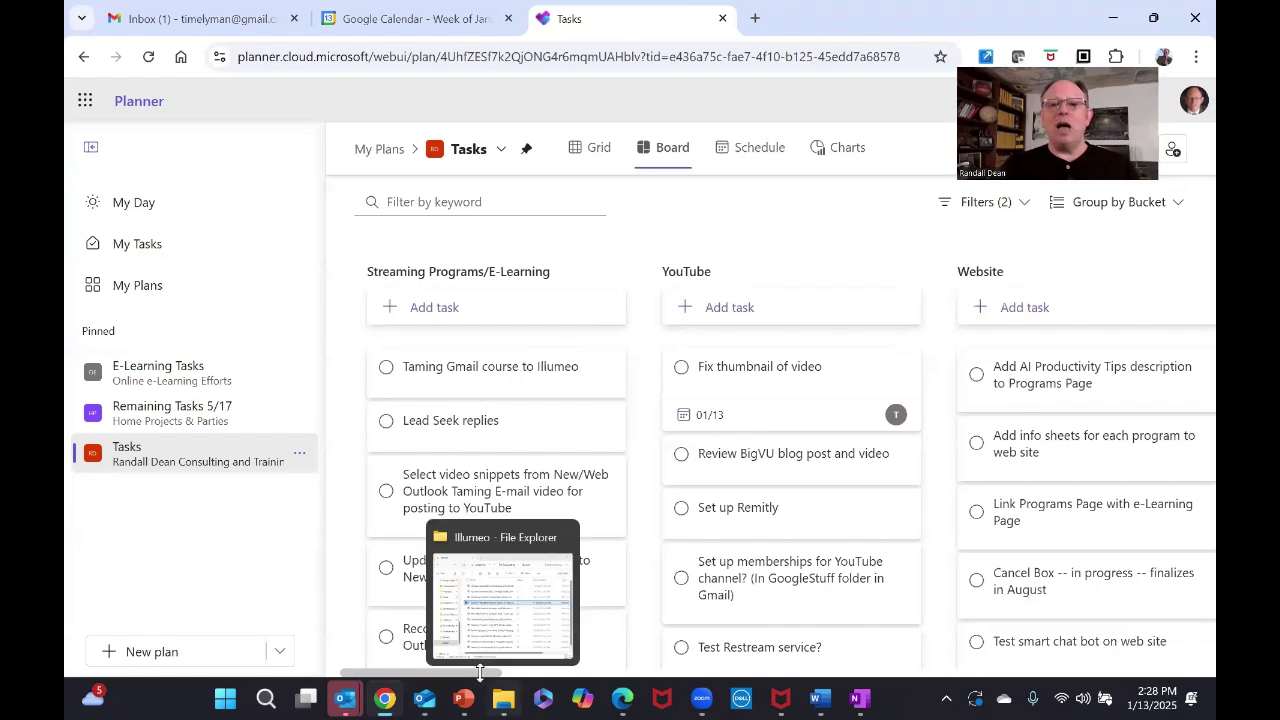
mouse_move(480, 680)
mouse_down()
mouse_move(1152, 658)
mouse_move(478, 668)
mouse_up()
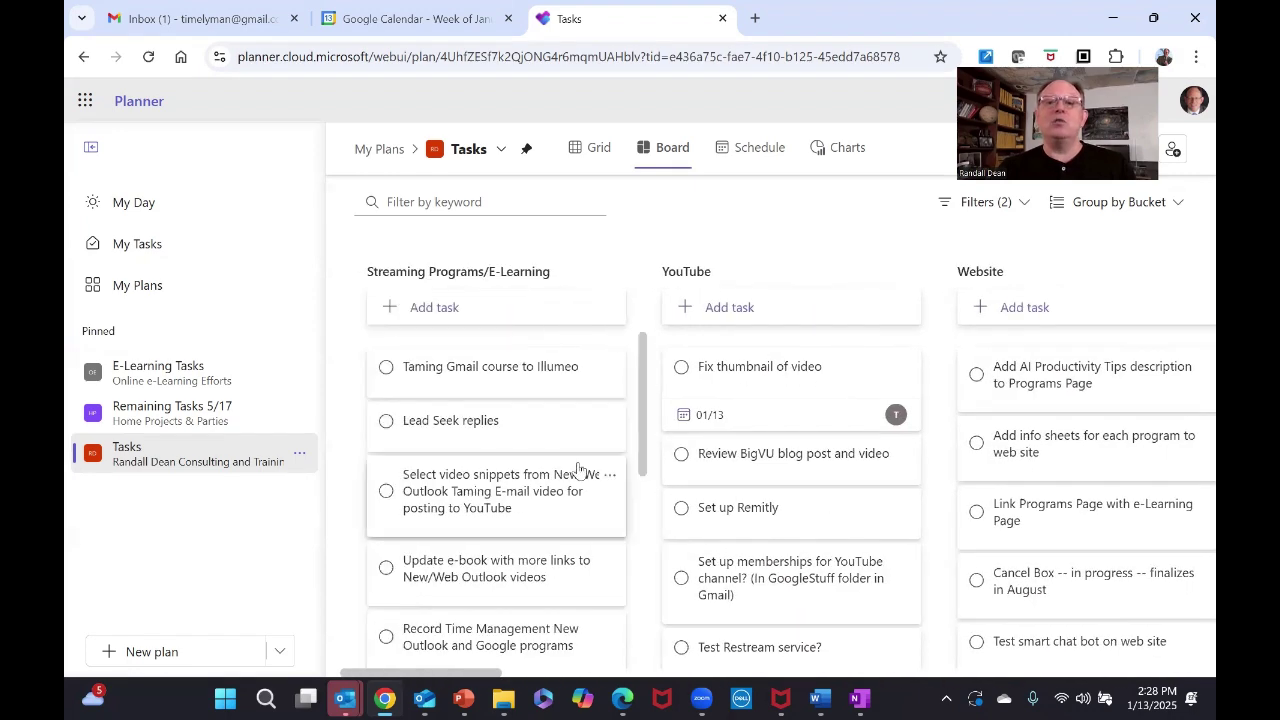
drag(645, 420, 643, 700)
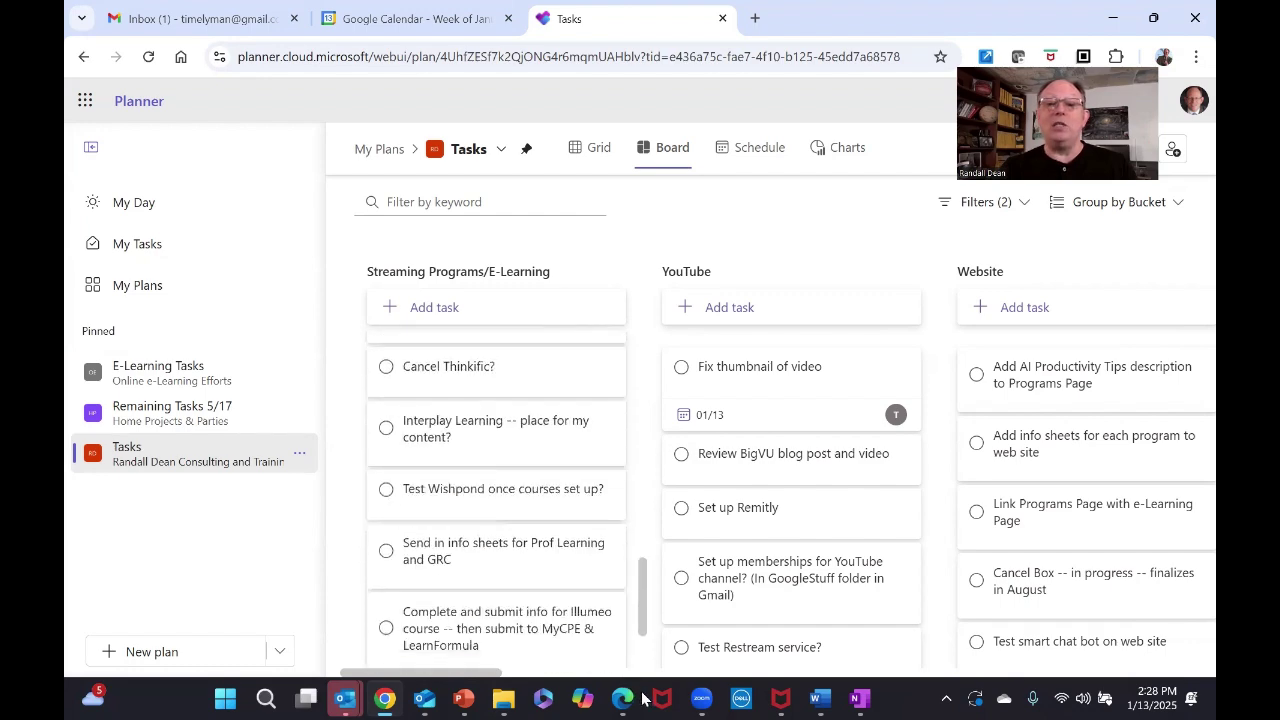
drag(641, 610, 660, 460)
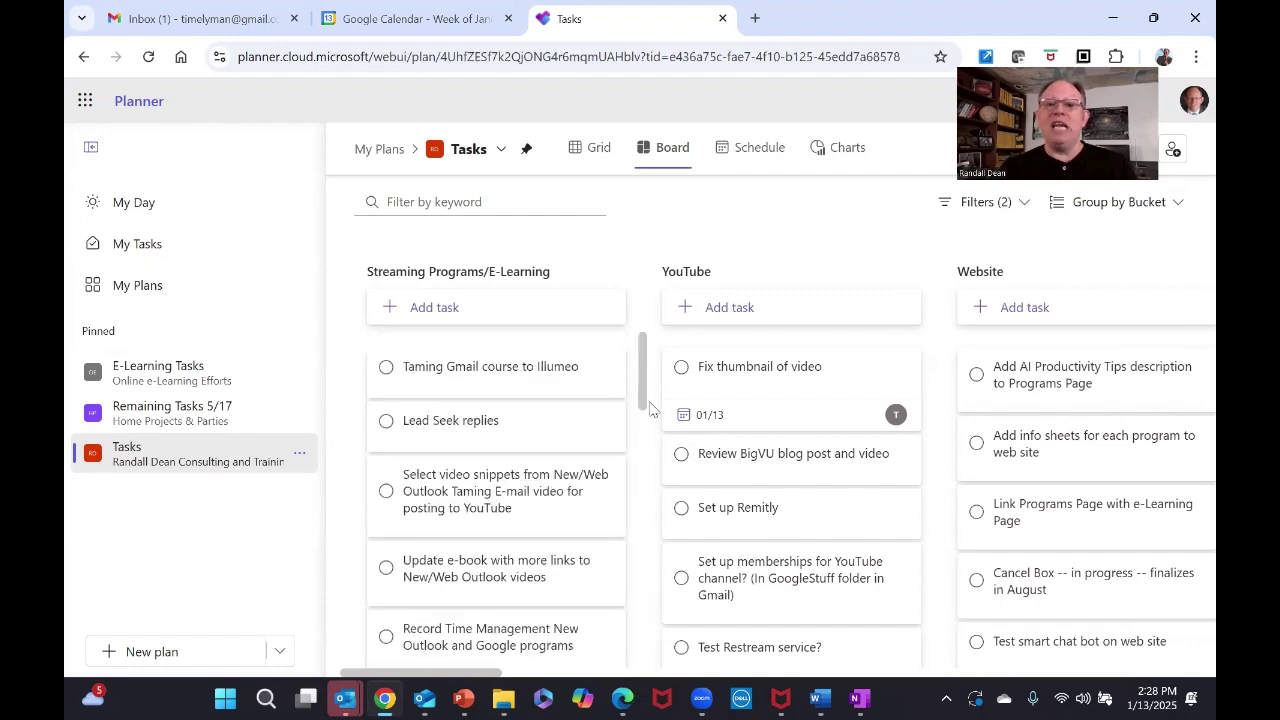
drag(650, 408, 659, 698)
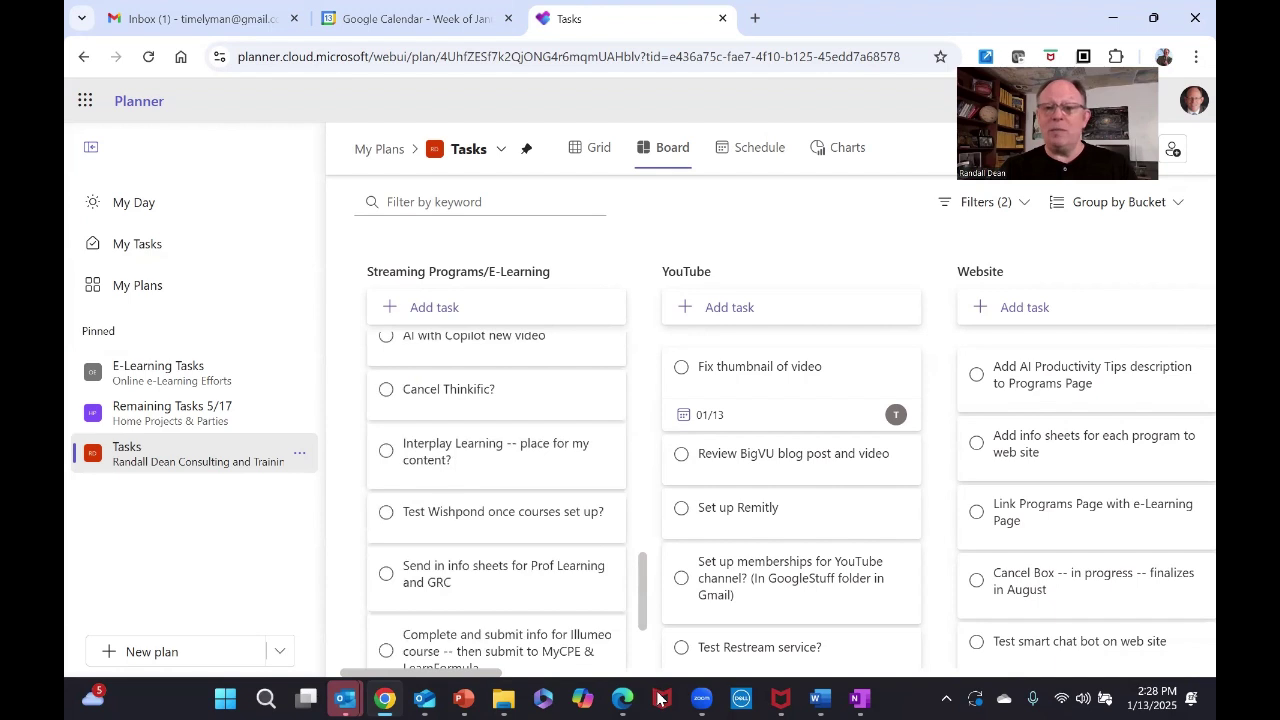
drag(642, 590, 640, 373)
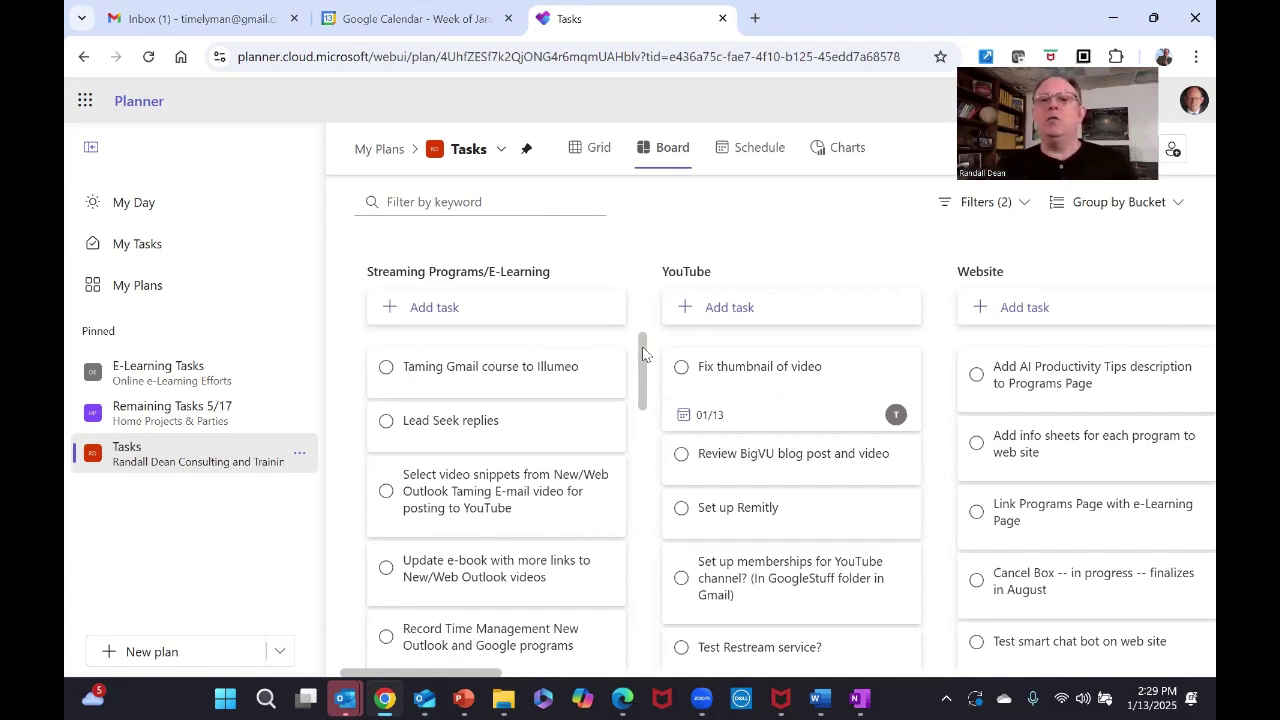
- Open the Fix thumbnail of video task and check its assignees without changing them
click(781, 379)
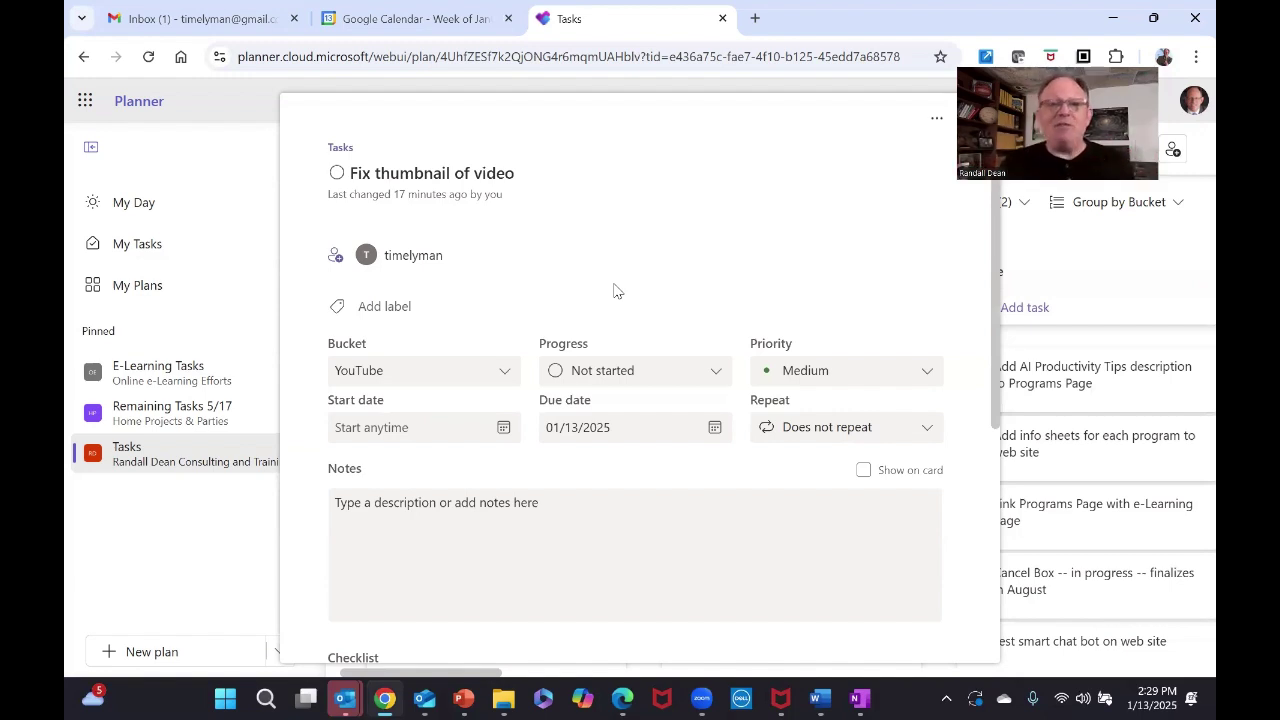
click(336, 257)
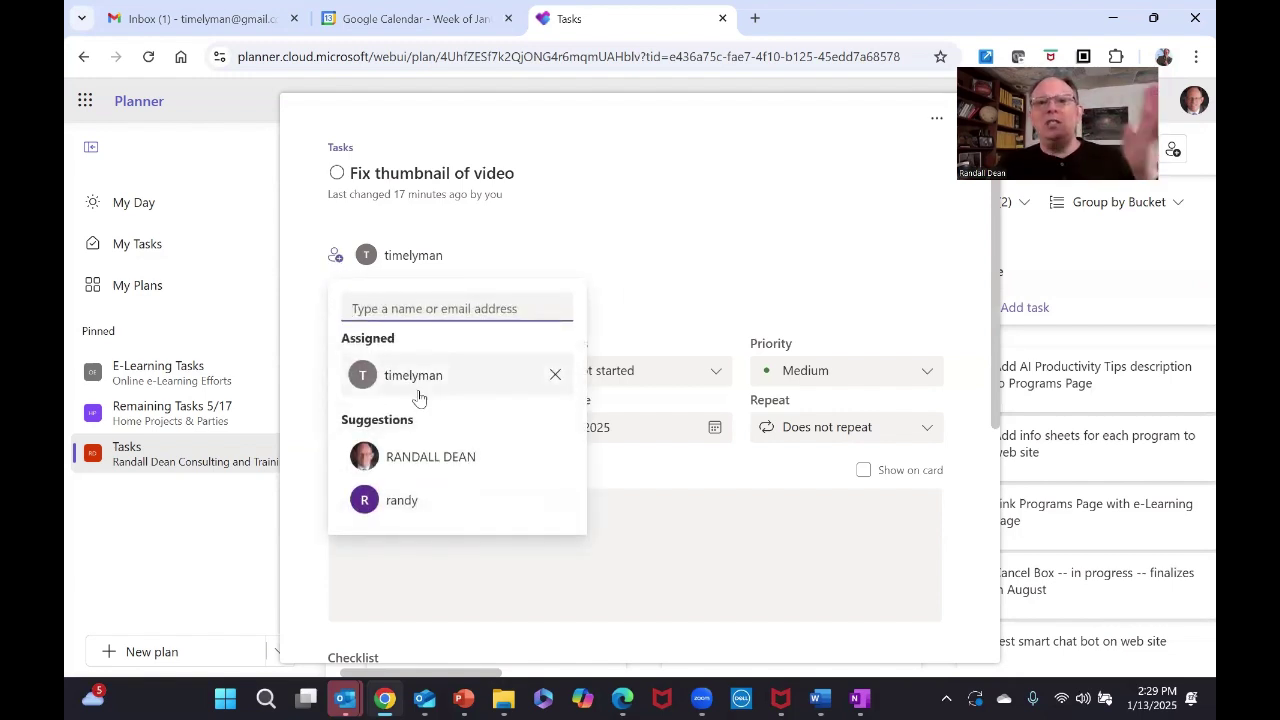
click(606, 244)
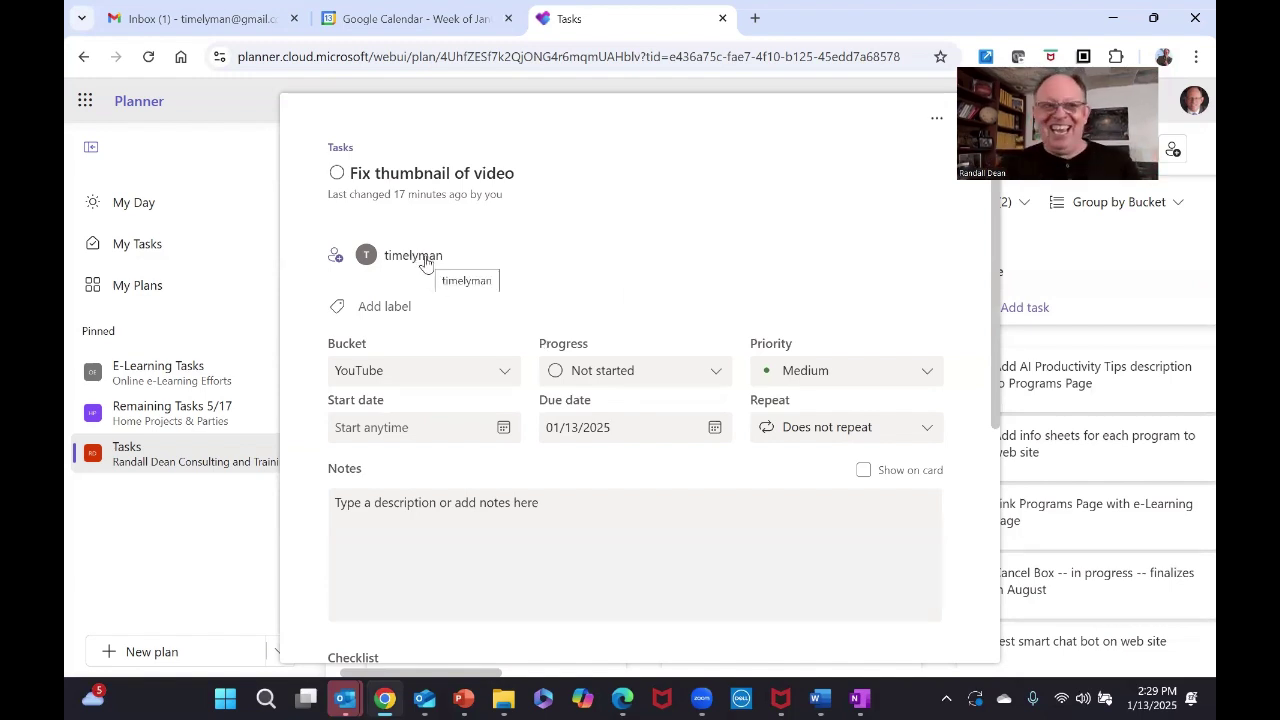
click(200, 21)
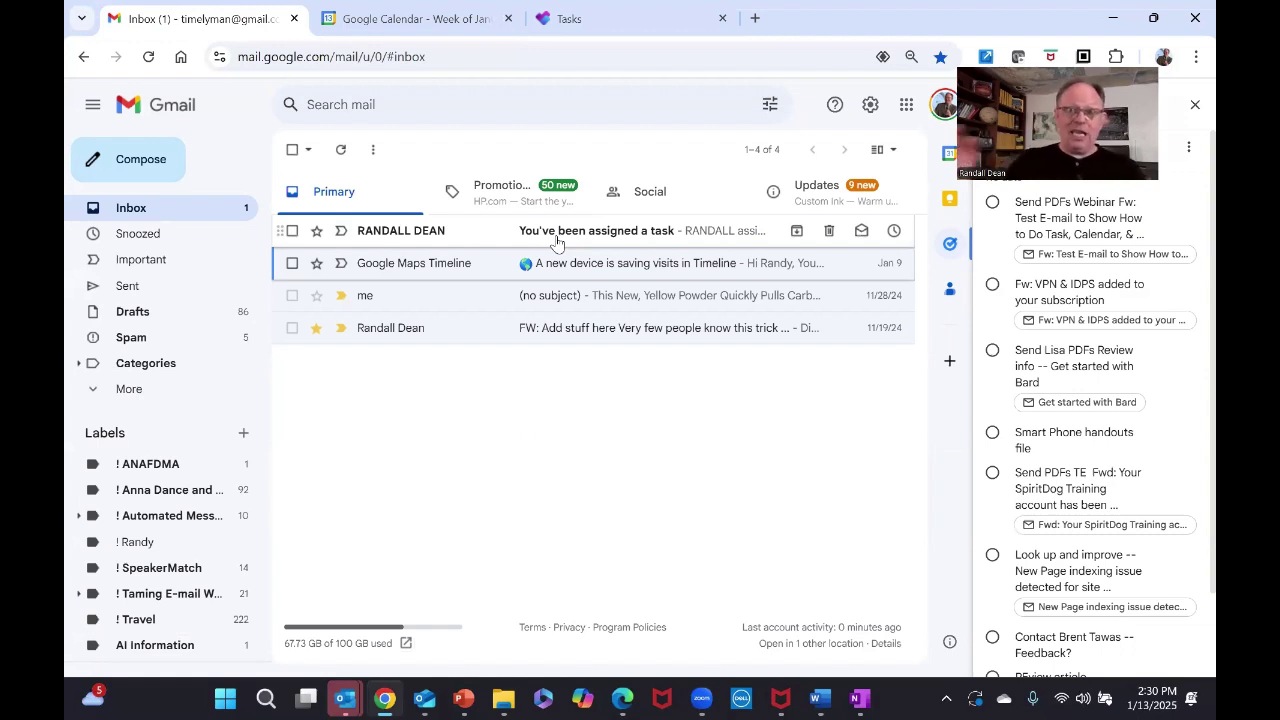
click(624, 33)
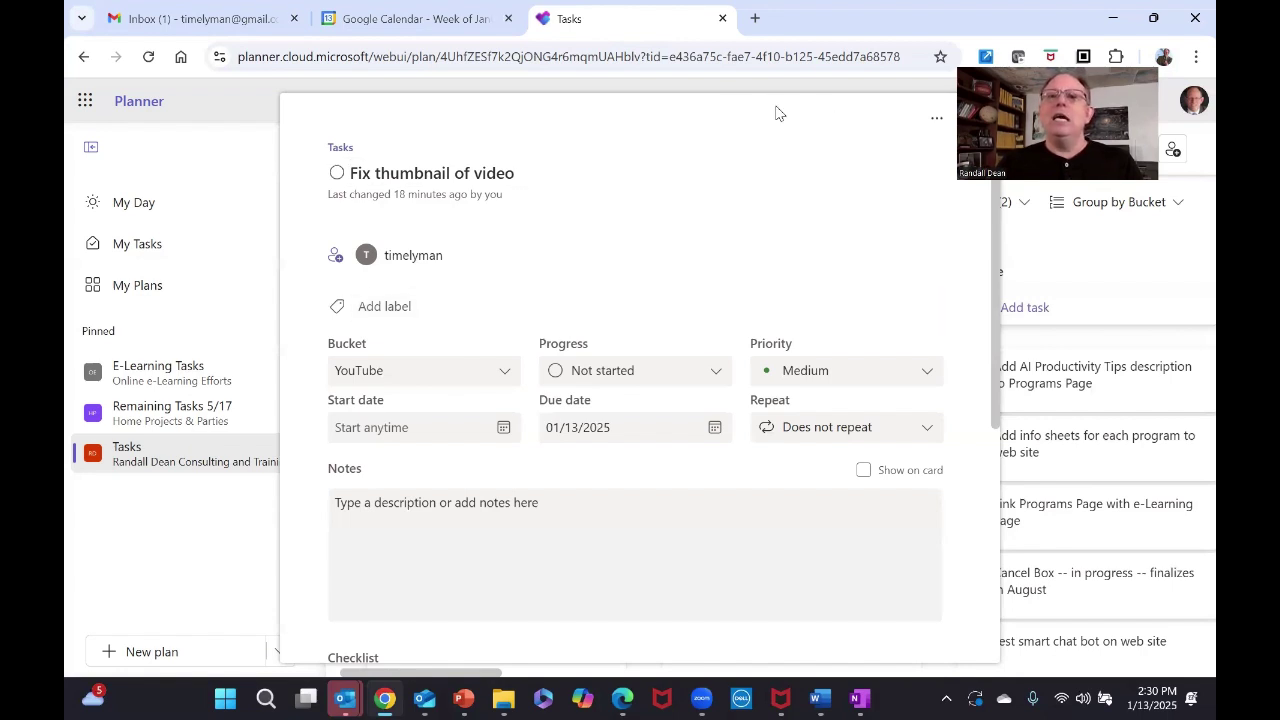
- Close the task details, then briefly view and dismiss the Microsoft 365 app launcher
click(1157, 270)
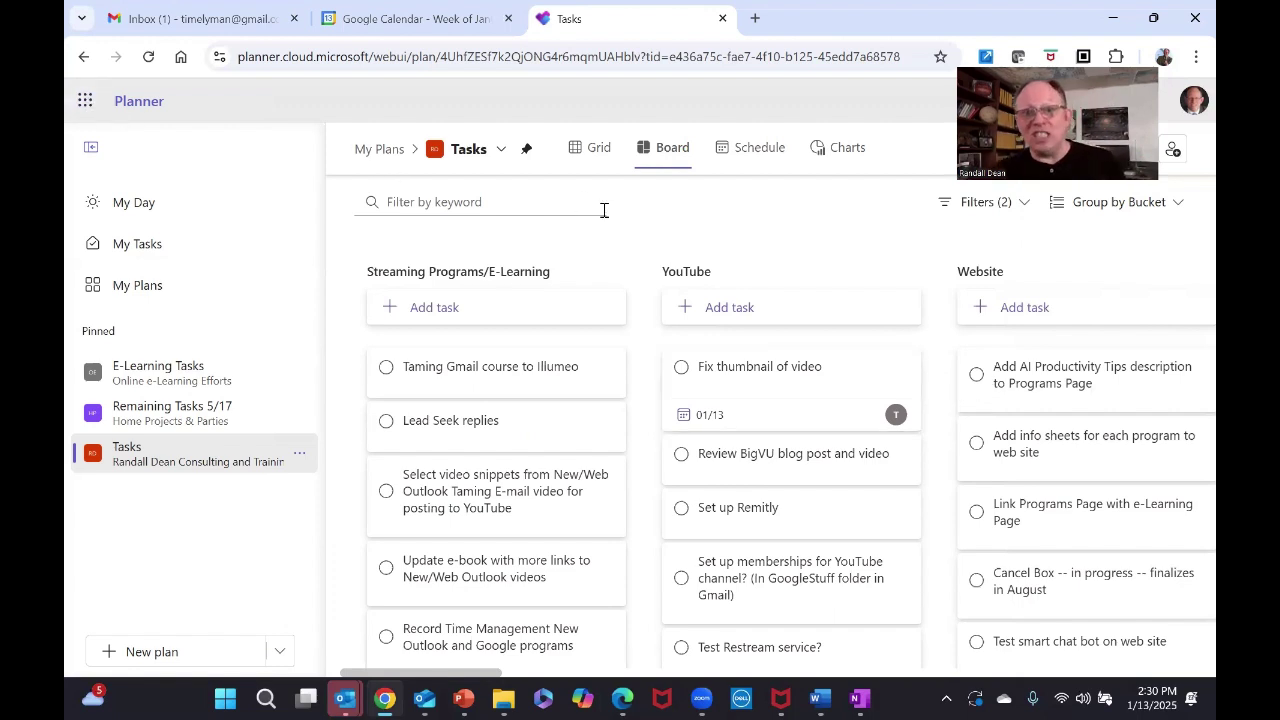
click(80, 103)
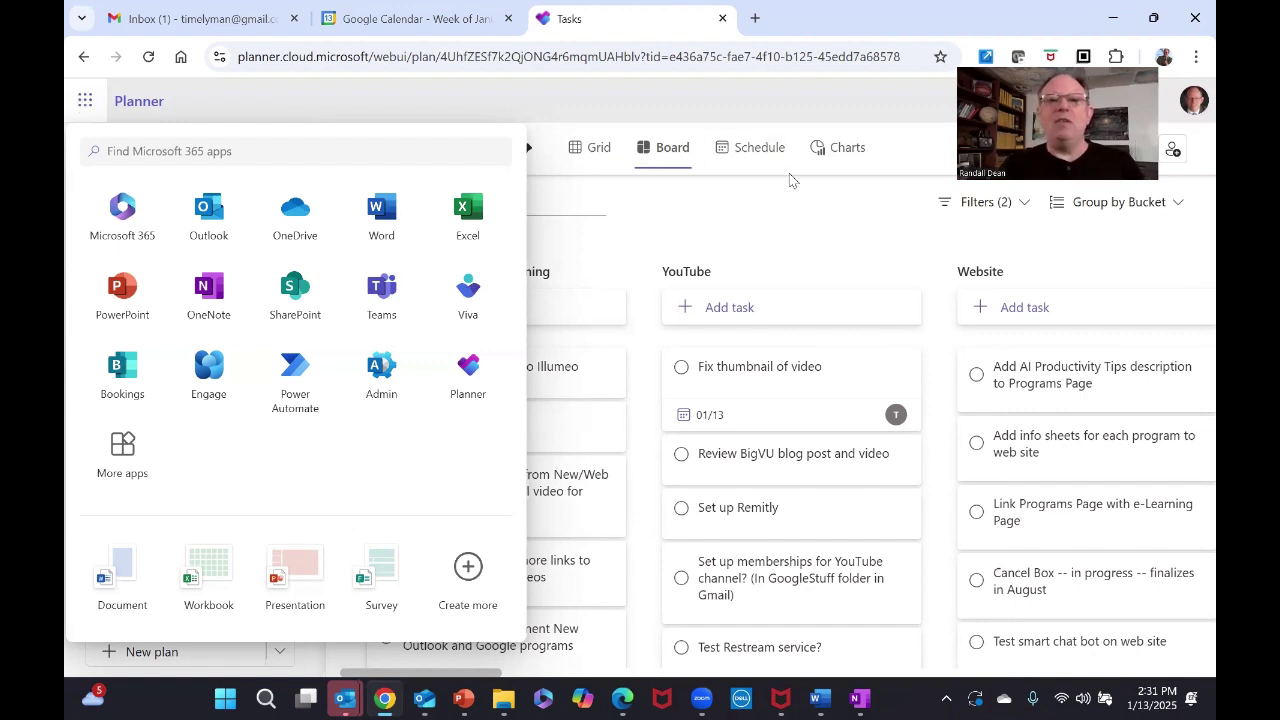
click(768, 224)
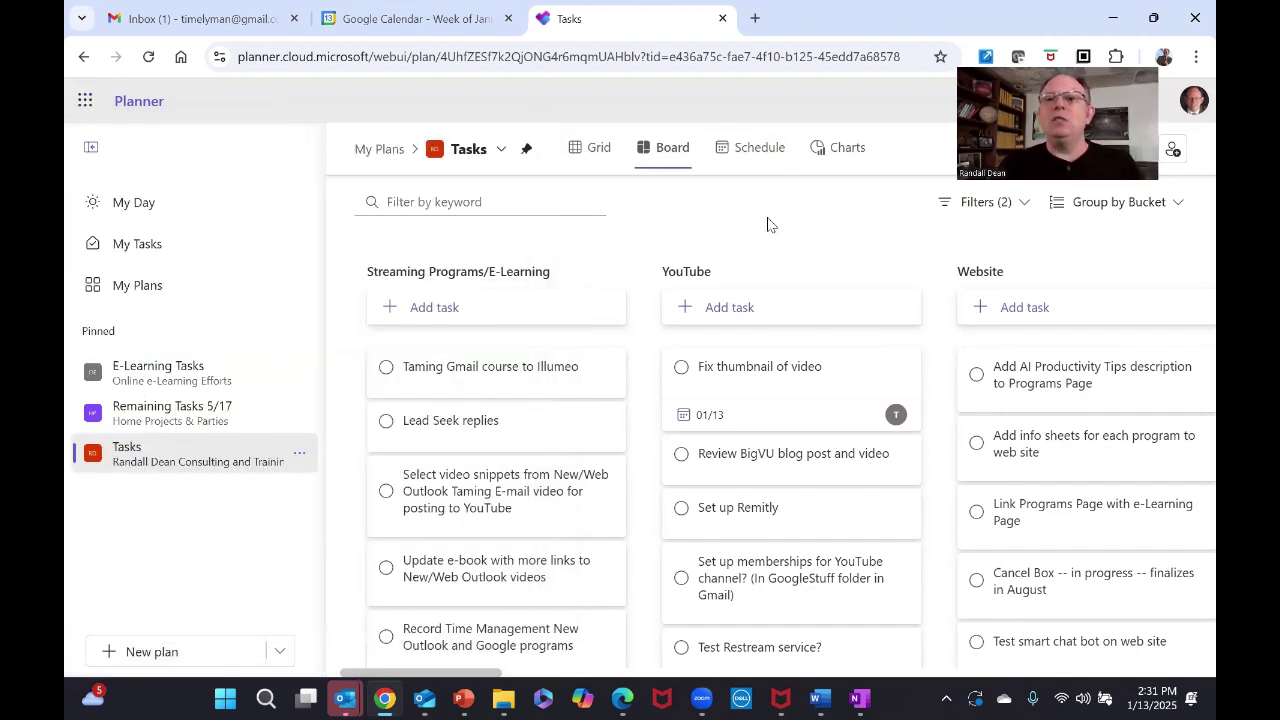
mouse_move(767, 368)
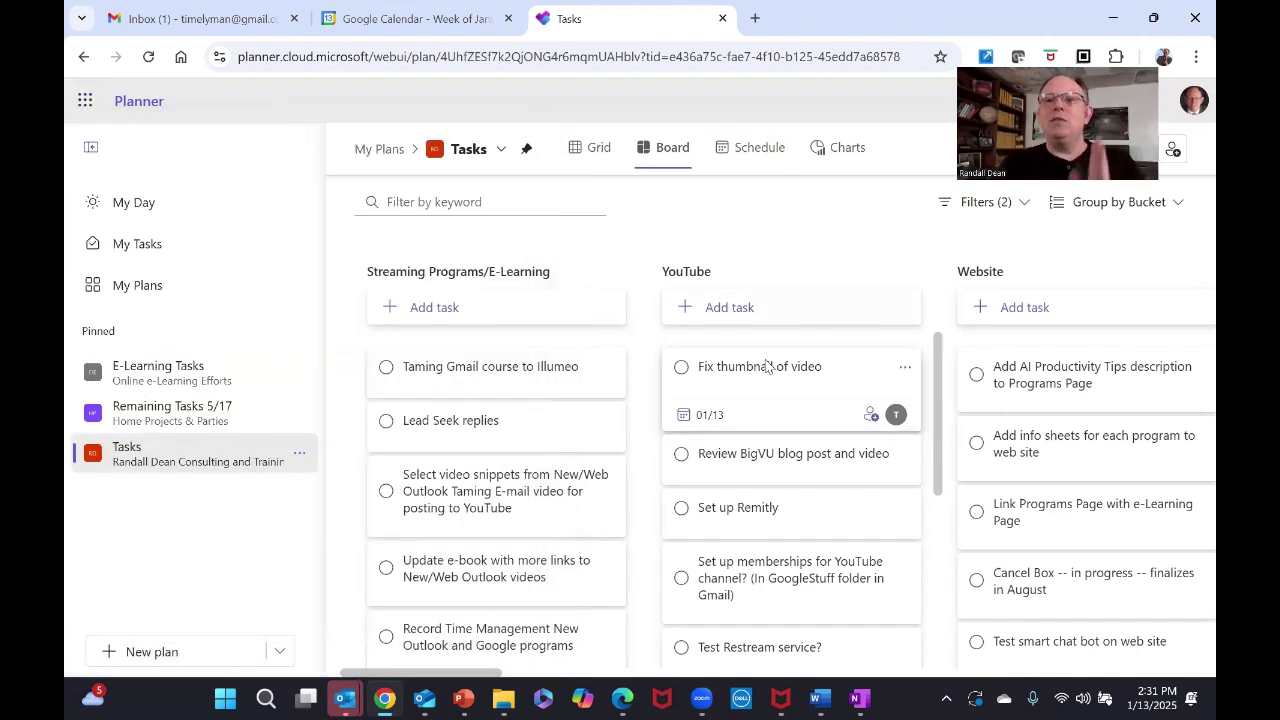
- Reopen Fix thumbnail of video details and review its progress and label options without changes
click(906, 370)
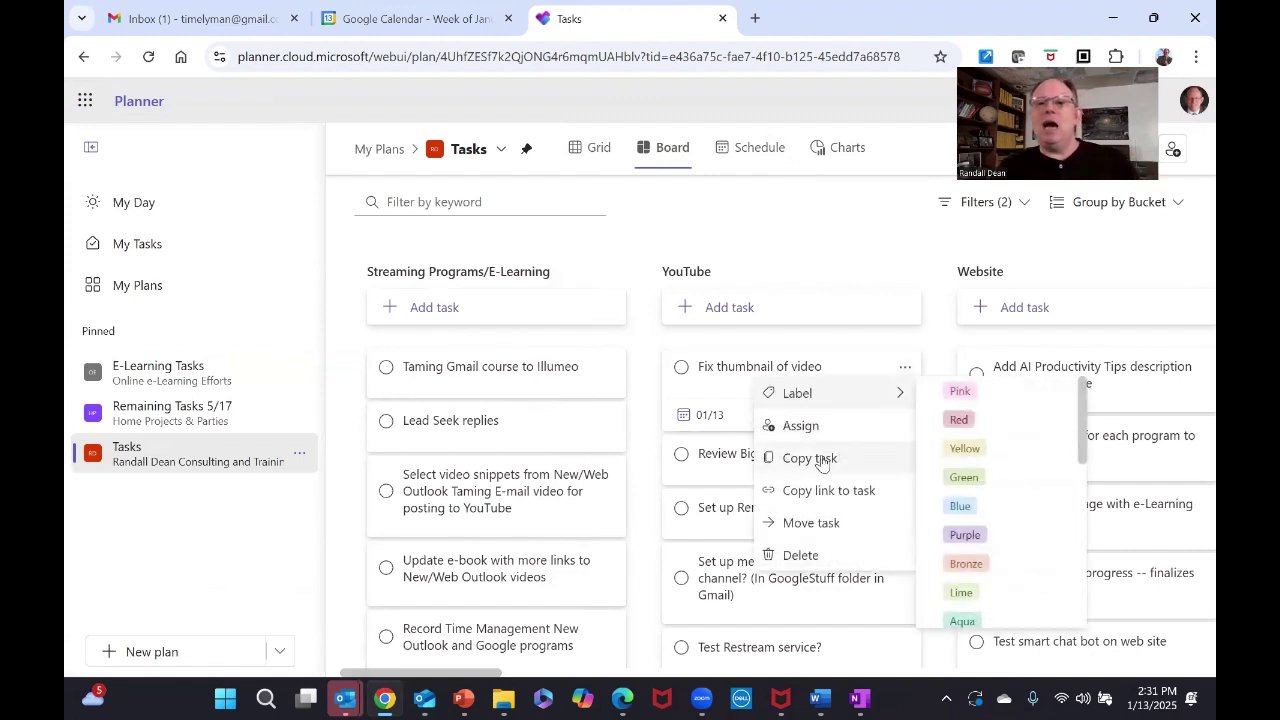
click(886, 374)
click(720, 372)
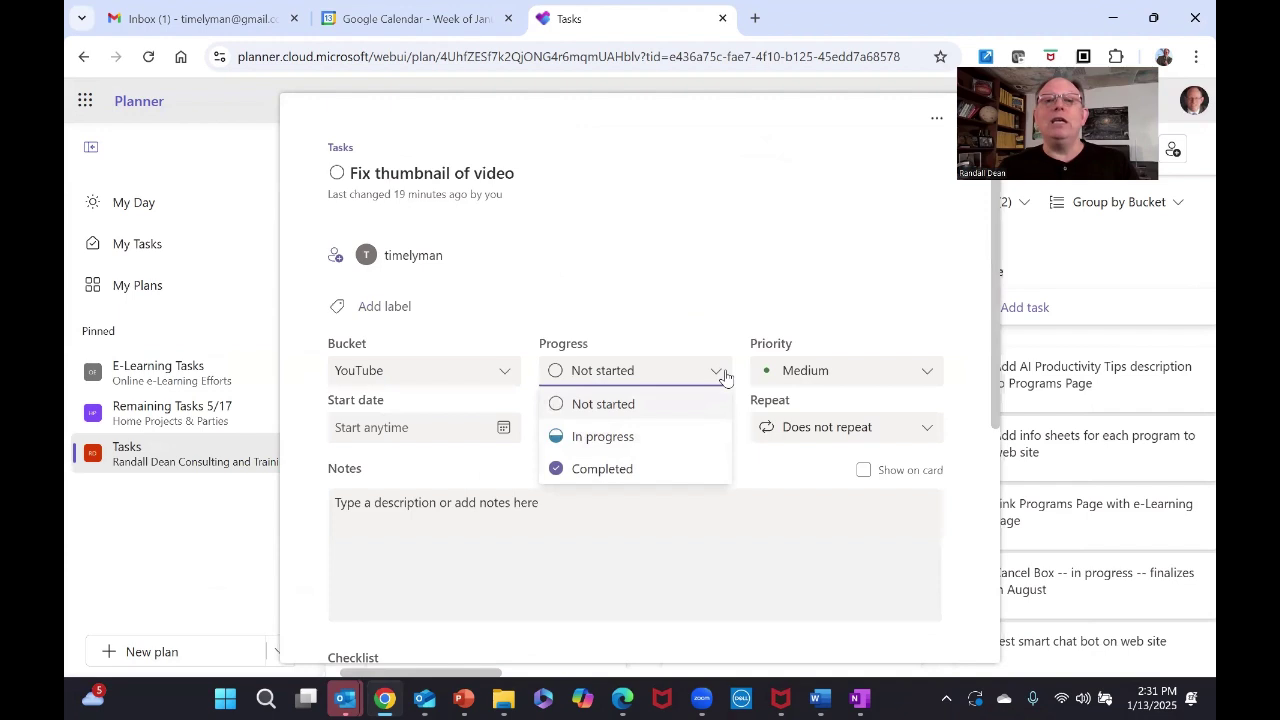
click(718, 302)
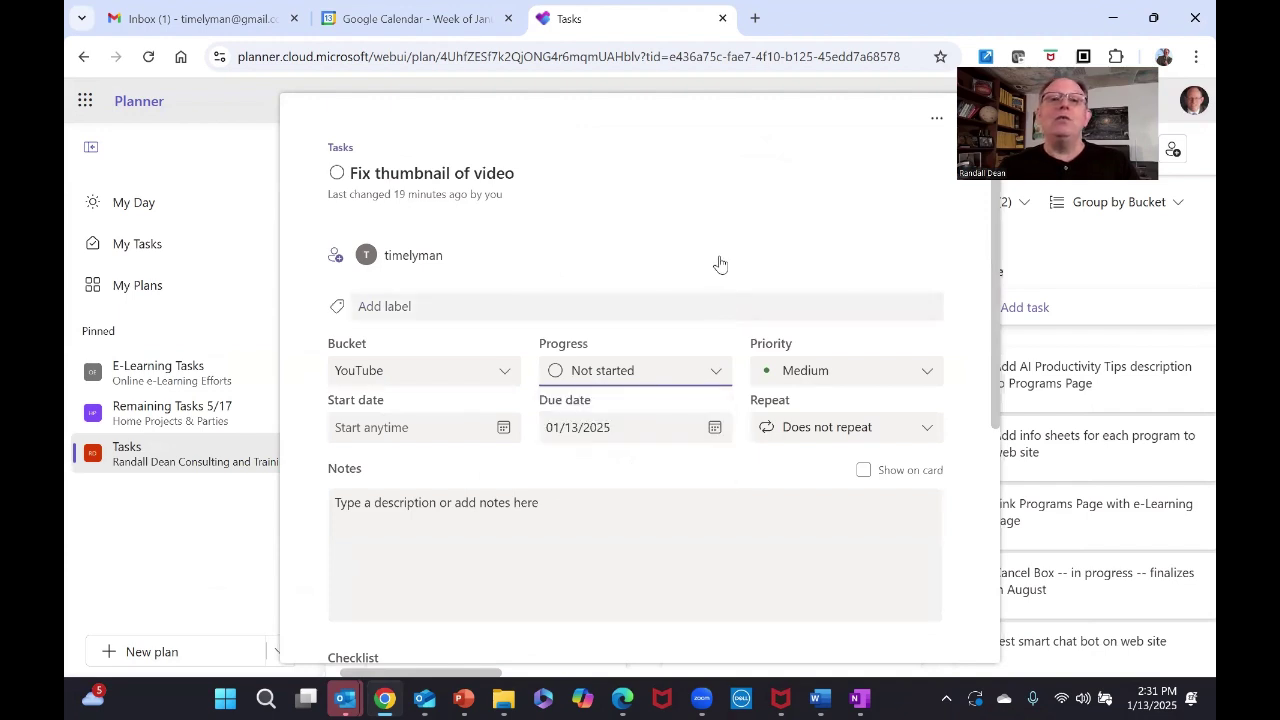
click(466, 307)
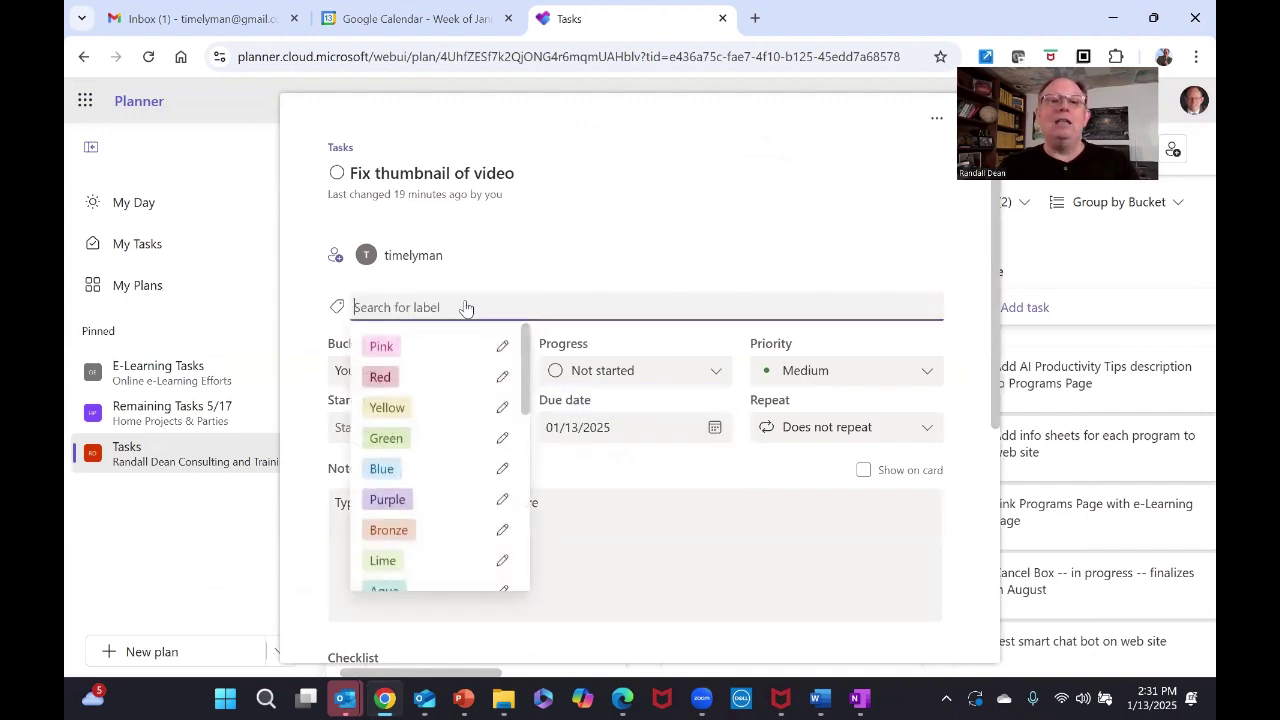
click(769, 234)
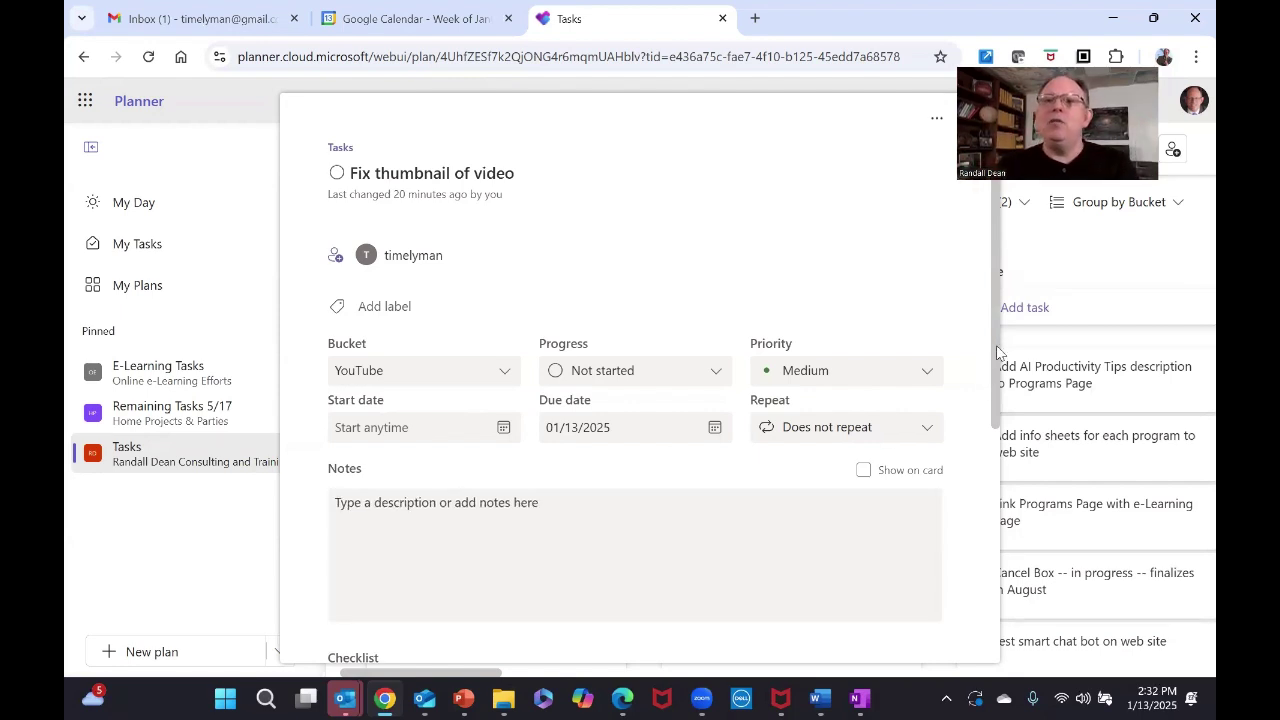
- Scroll through the task details pane, then close it to return to the board
drag(998, 408, 1018, 605)
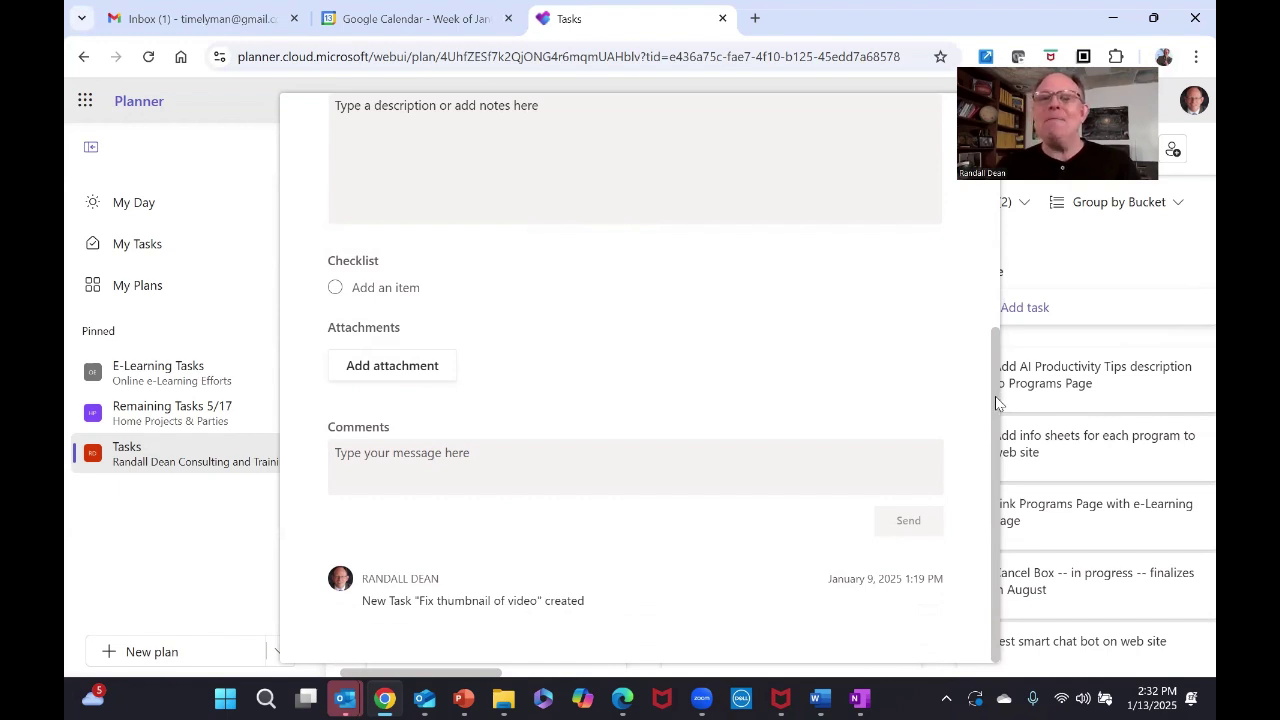
drag(995, 396, 996, 187)
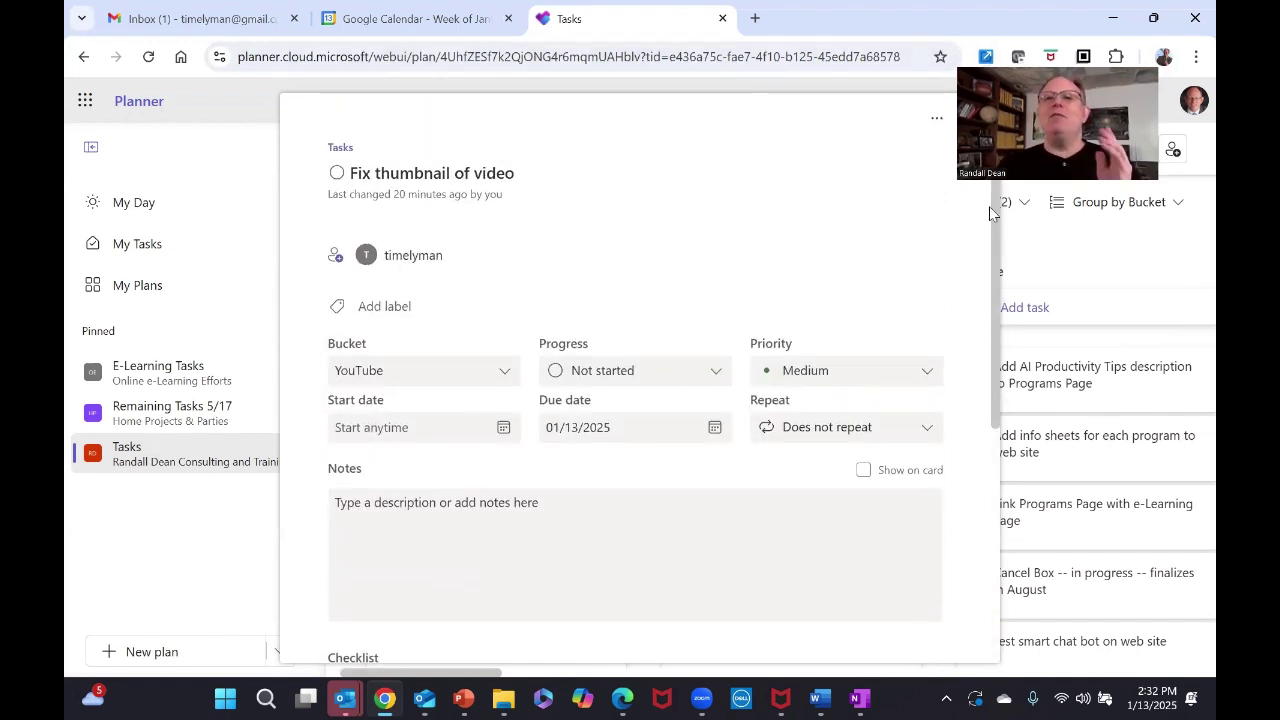
click(1130, 245)
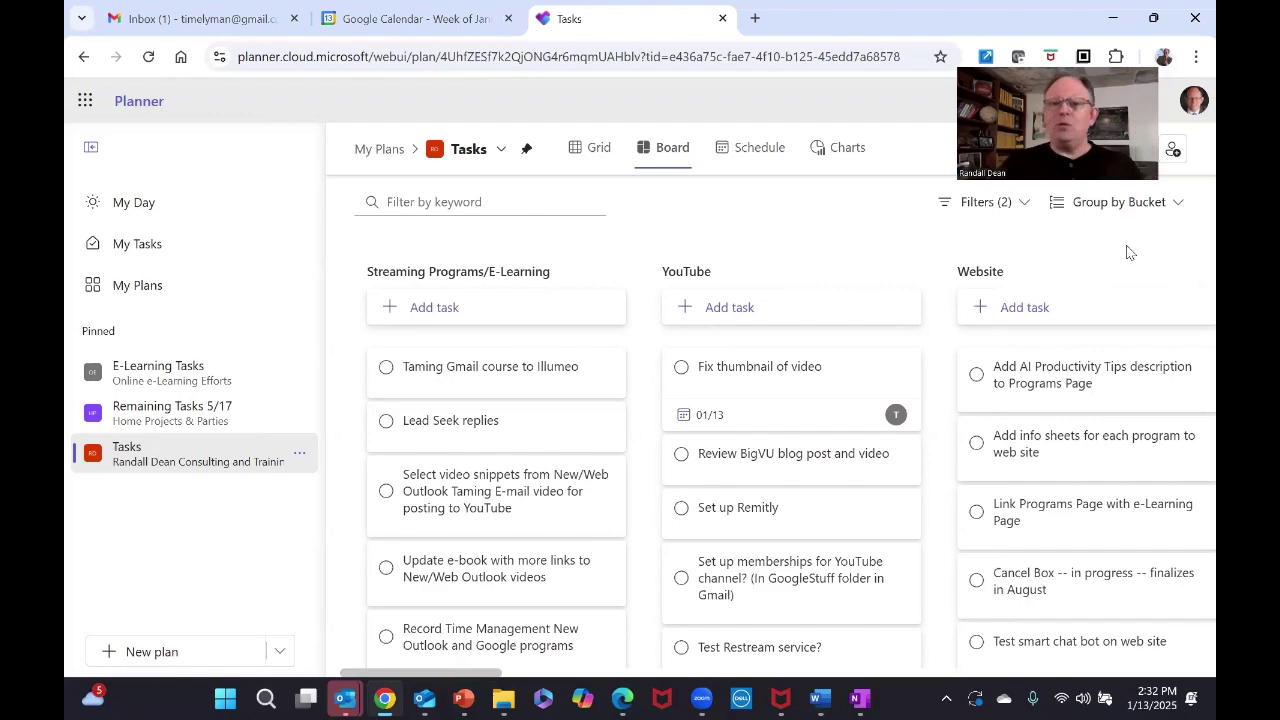
- Switch to OneNote and scroll through the Priorities 2025 page, ending back at the top
click(864, 698)
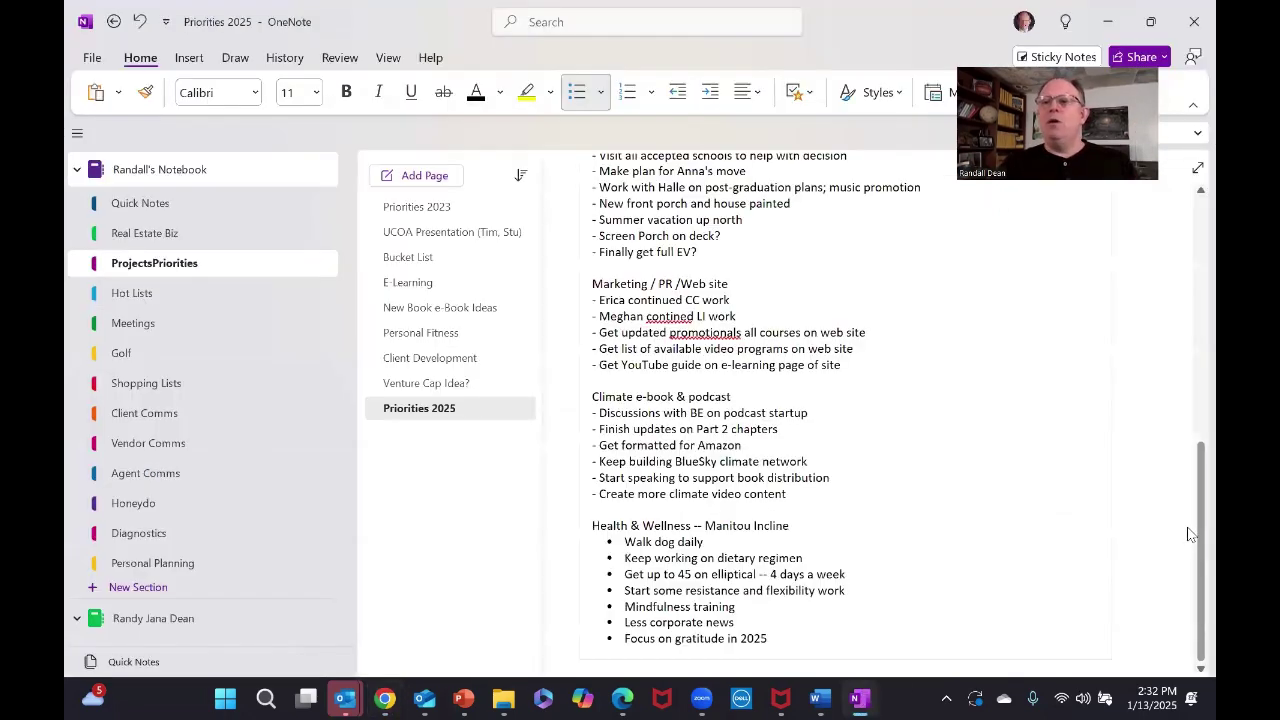
drag(1200, 500, 1190, 237)
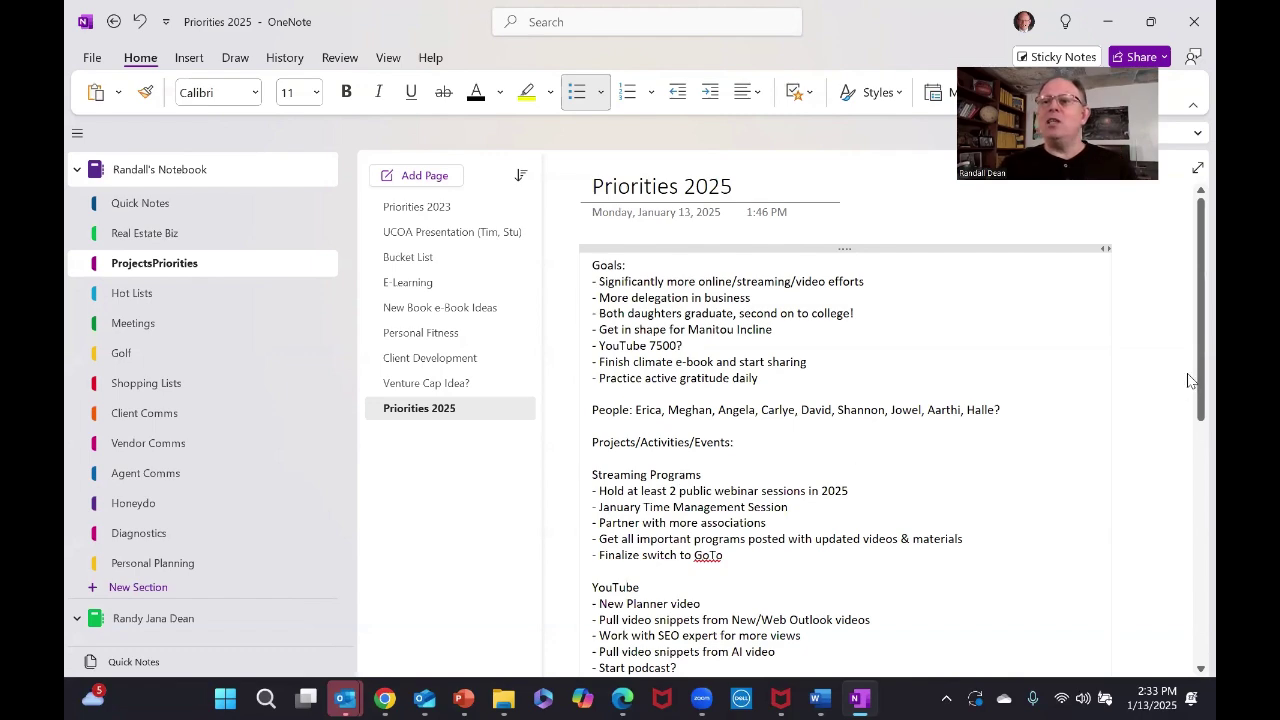
mouse_move(1190, 380)
mouse_down()
mouse_move(1190, 698)
mouse_move(1190, 319)
mouse_up()
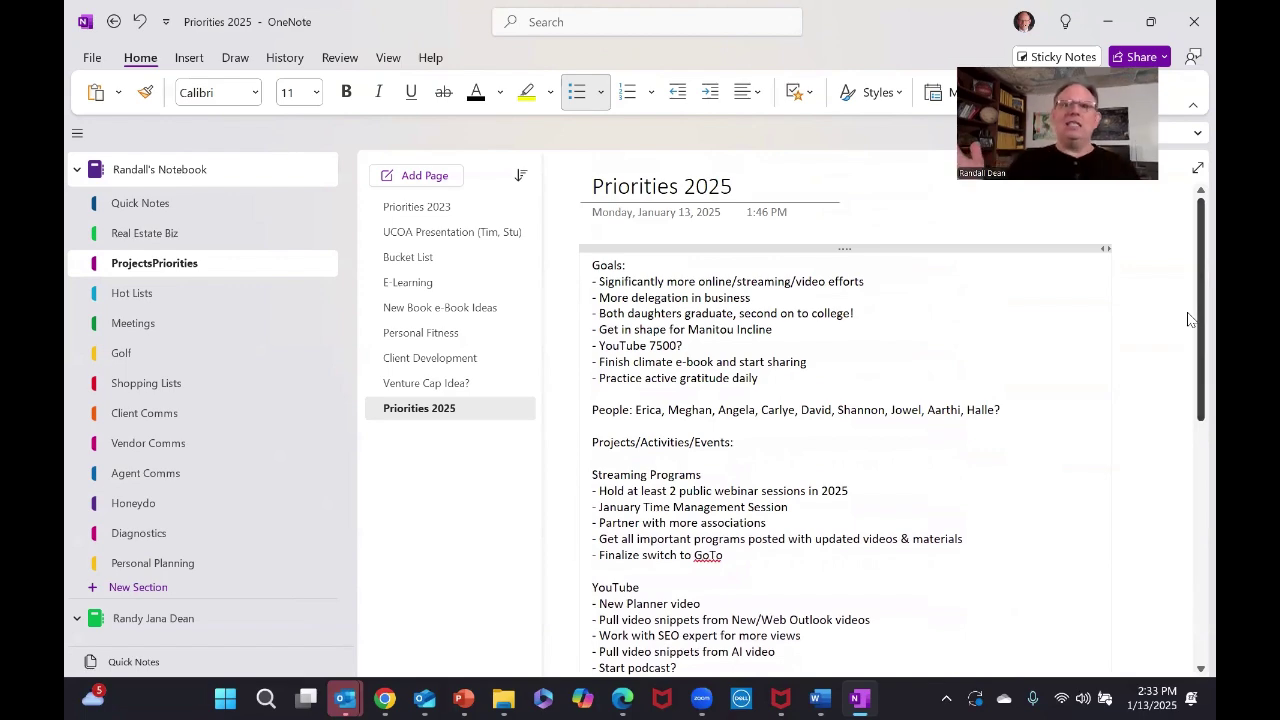
drag(1190, 322, 1192, 380)
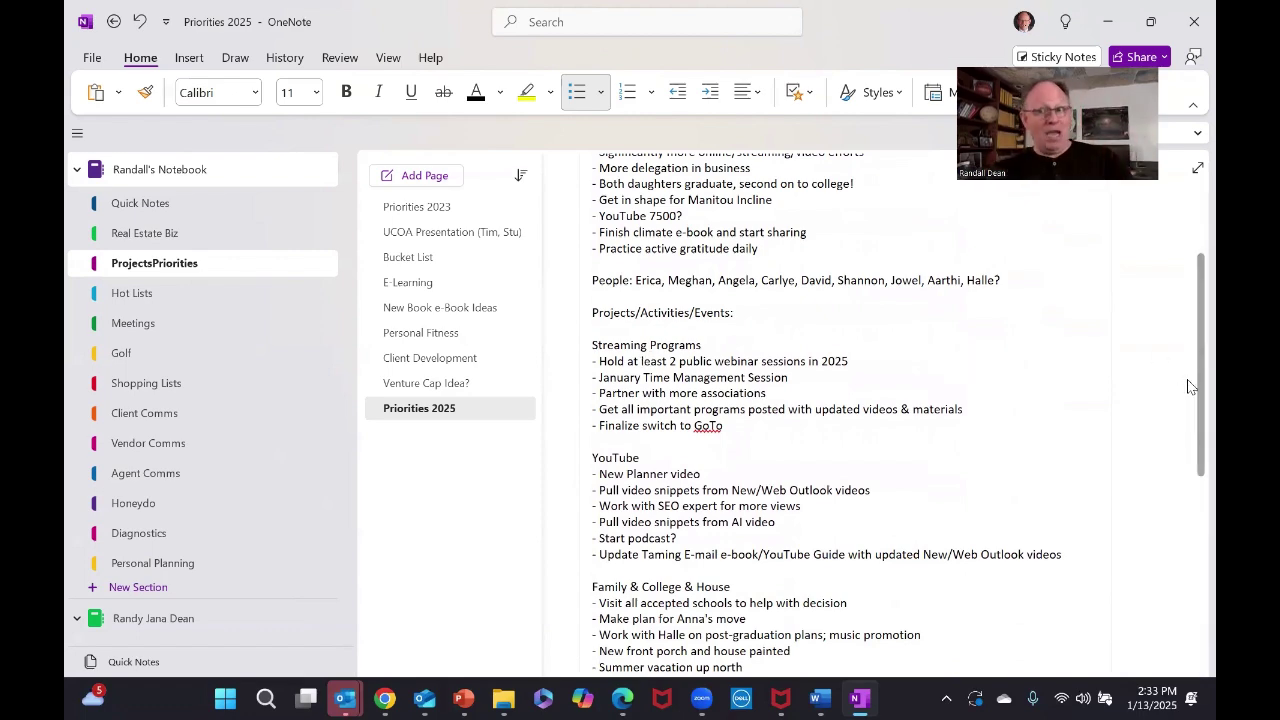
scroll(1190, 387, up, 3)
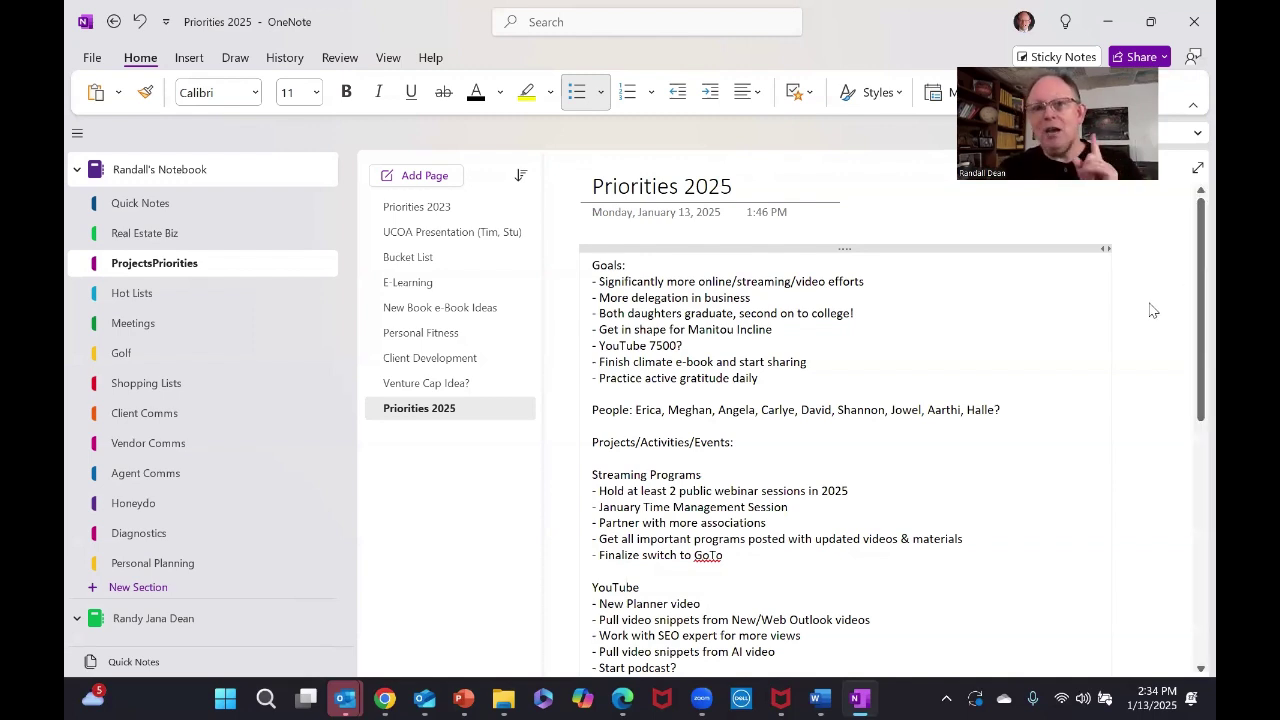
- Bring the Planner Tasks board forward, scroll across its project buckets and back, then return to Outlook
click(385, 700)
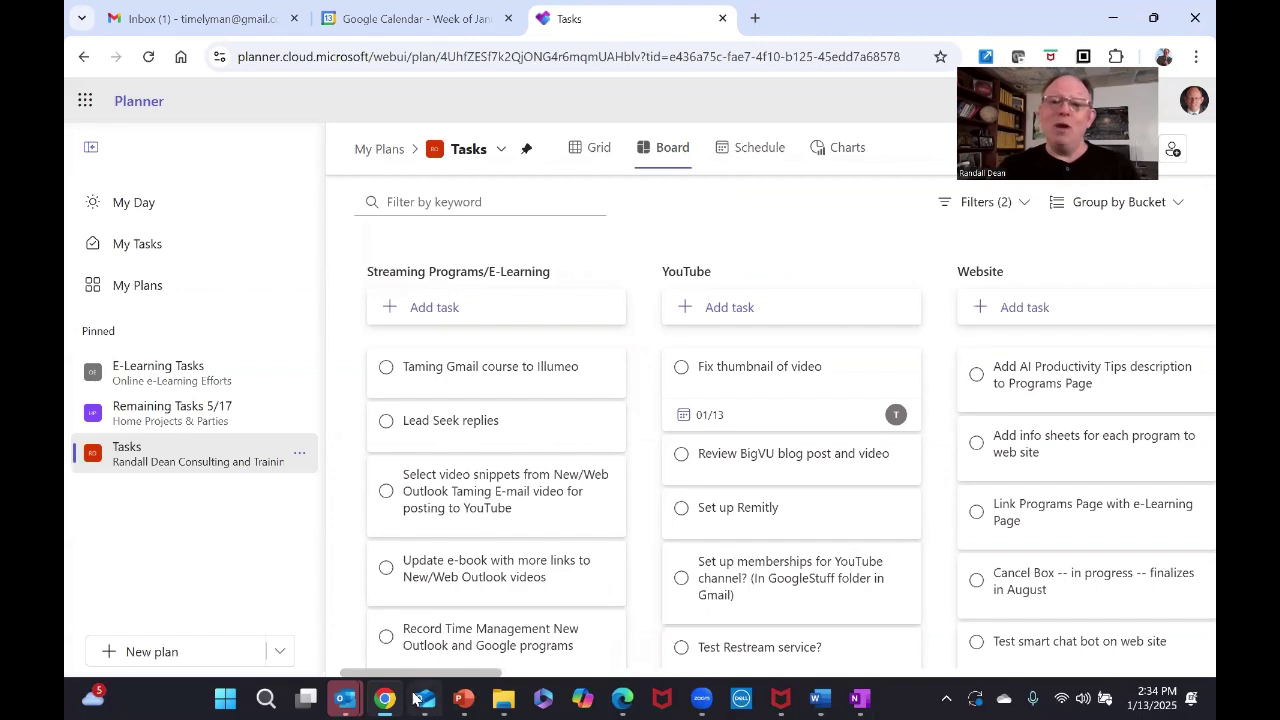
mouse_move(450, 682)
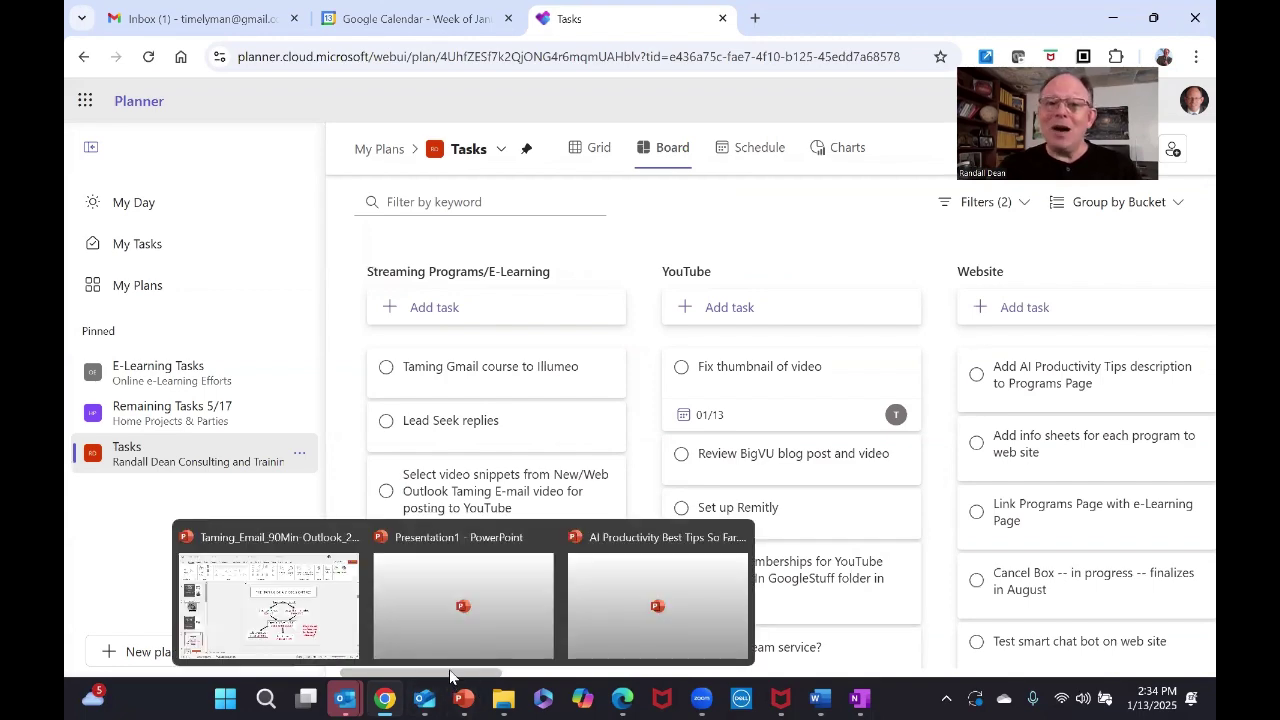
drag(450, 682, 596, 685)
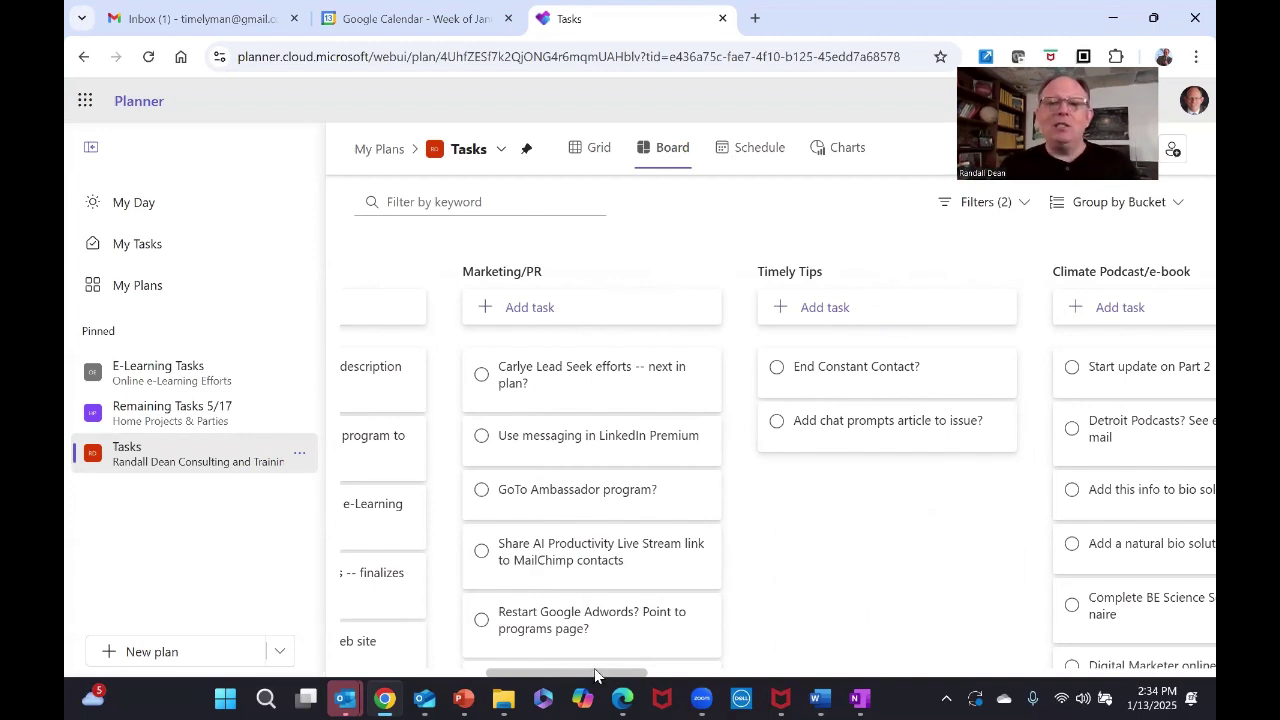
drag(595, 678, 432, 680)
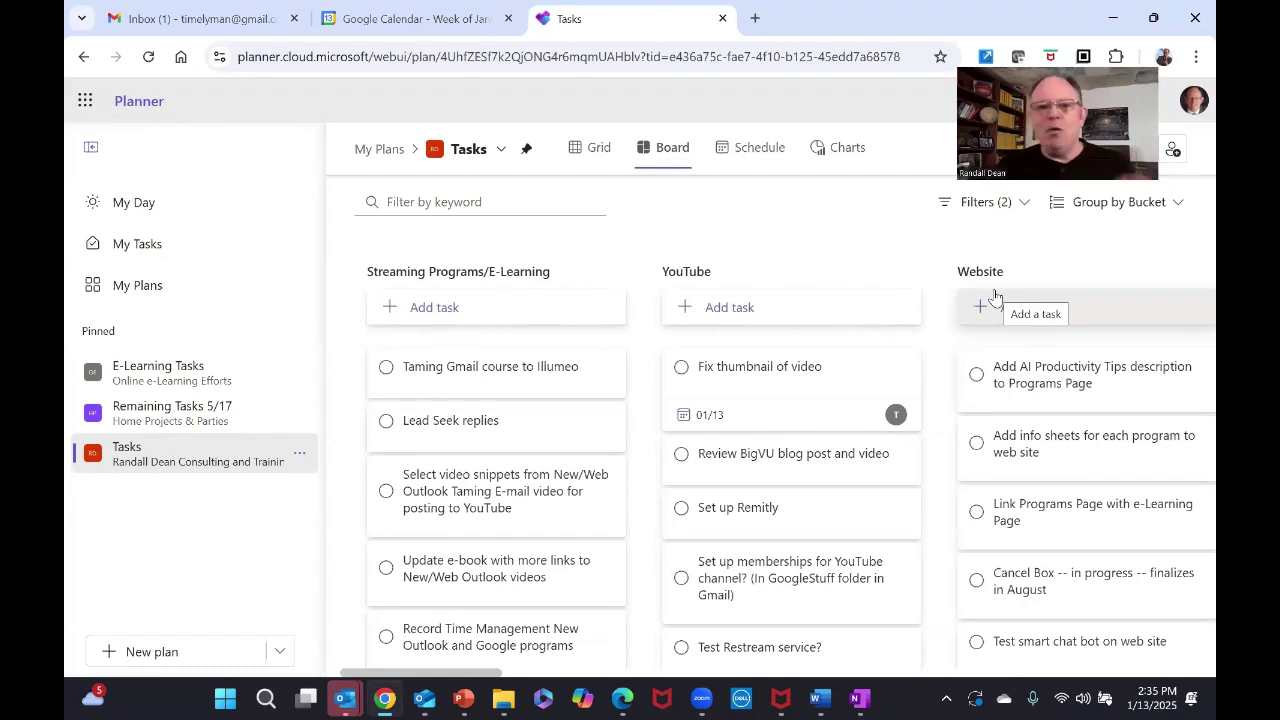
click(345, 698)
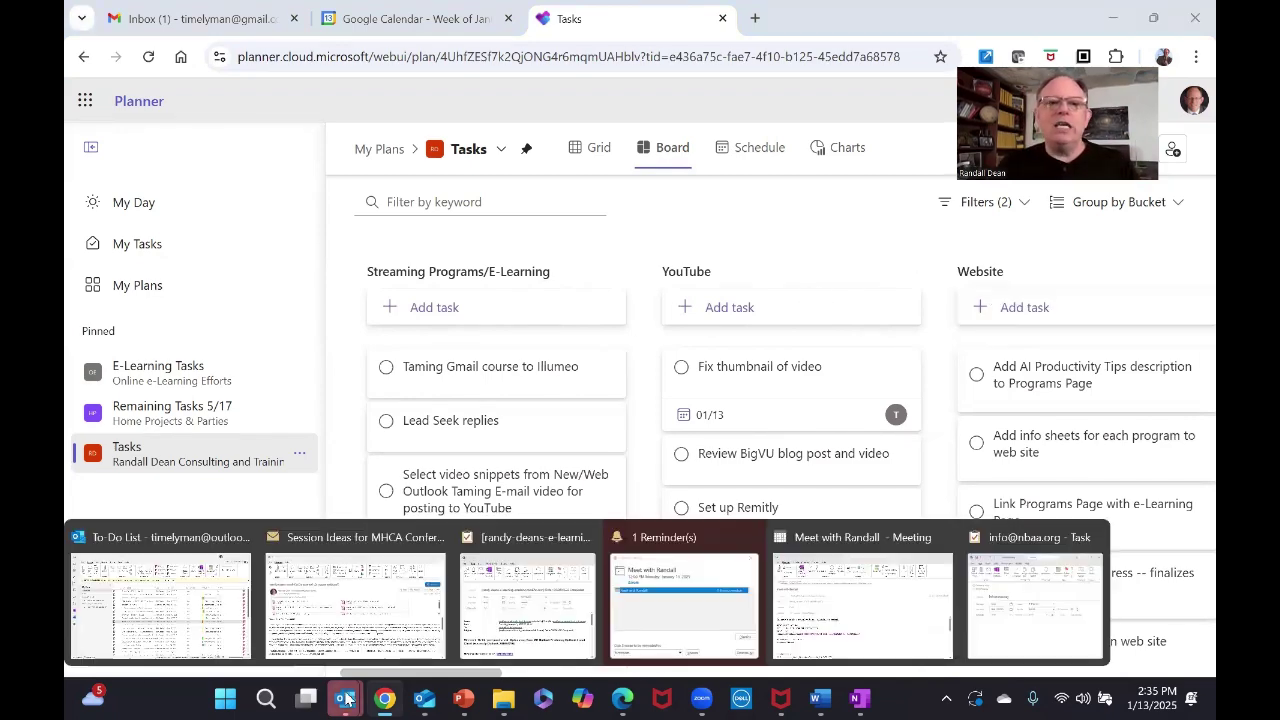
click(197, 634)
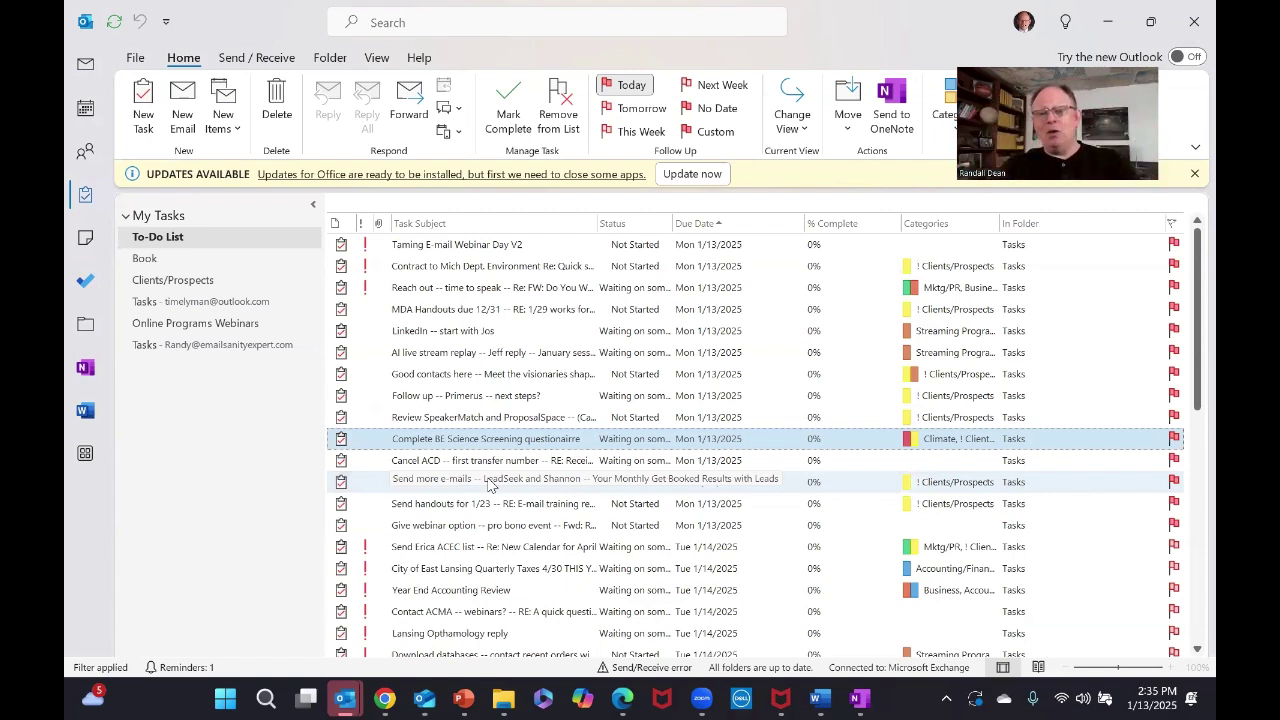
click(384, 699)
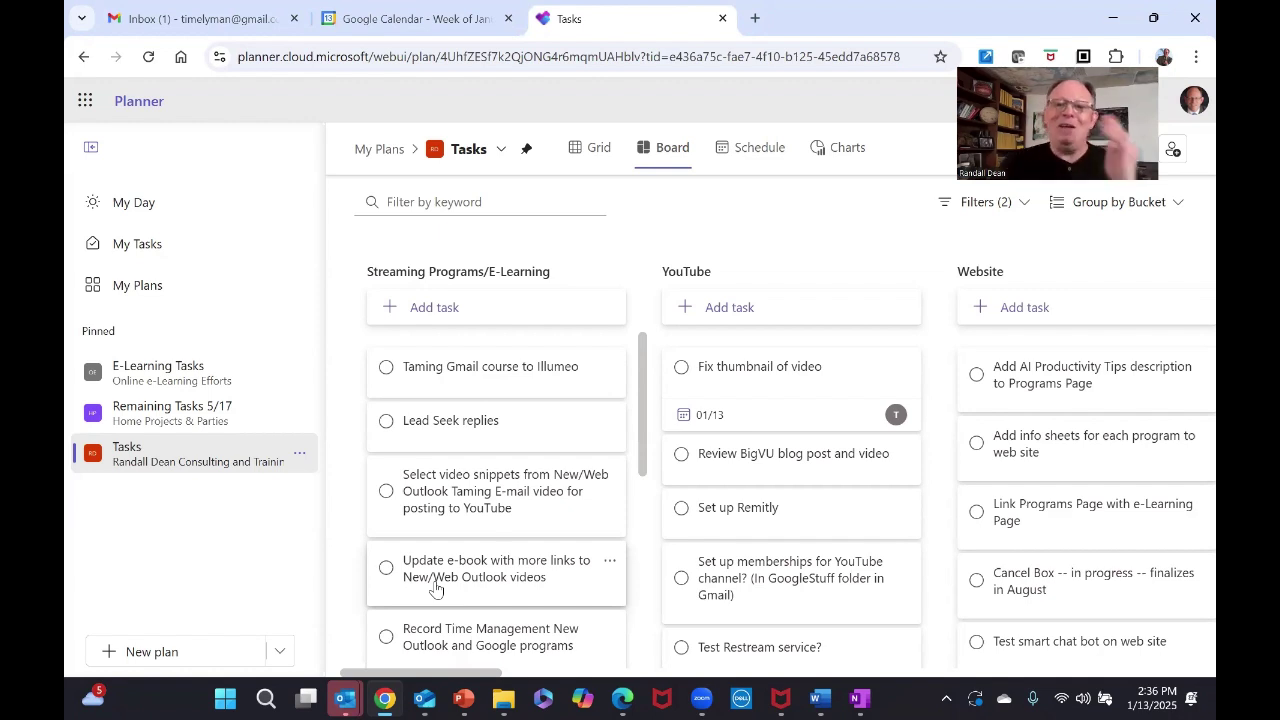
mouse_move(344, 698)
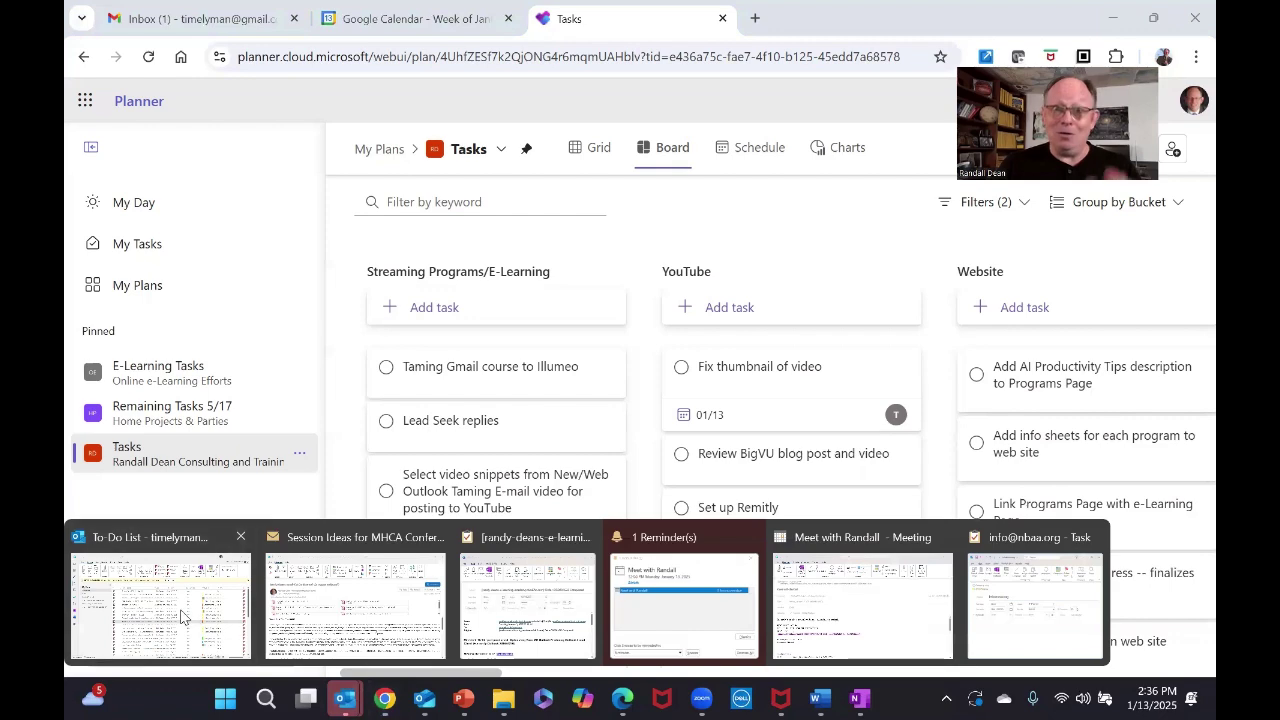
click(183, 616)
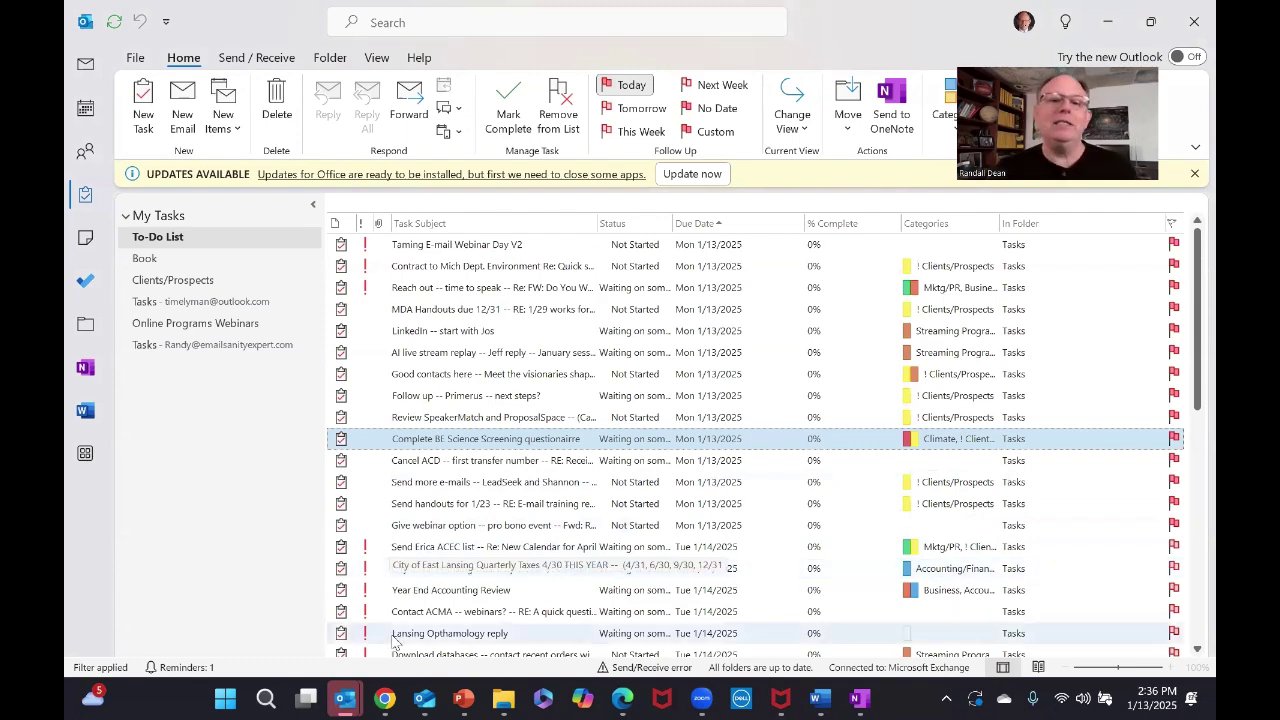
click(385, 700)
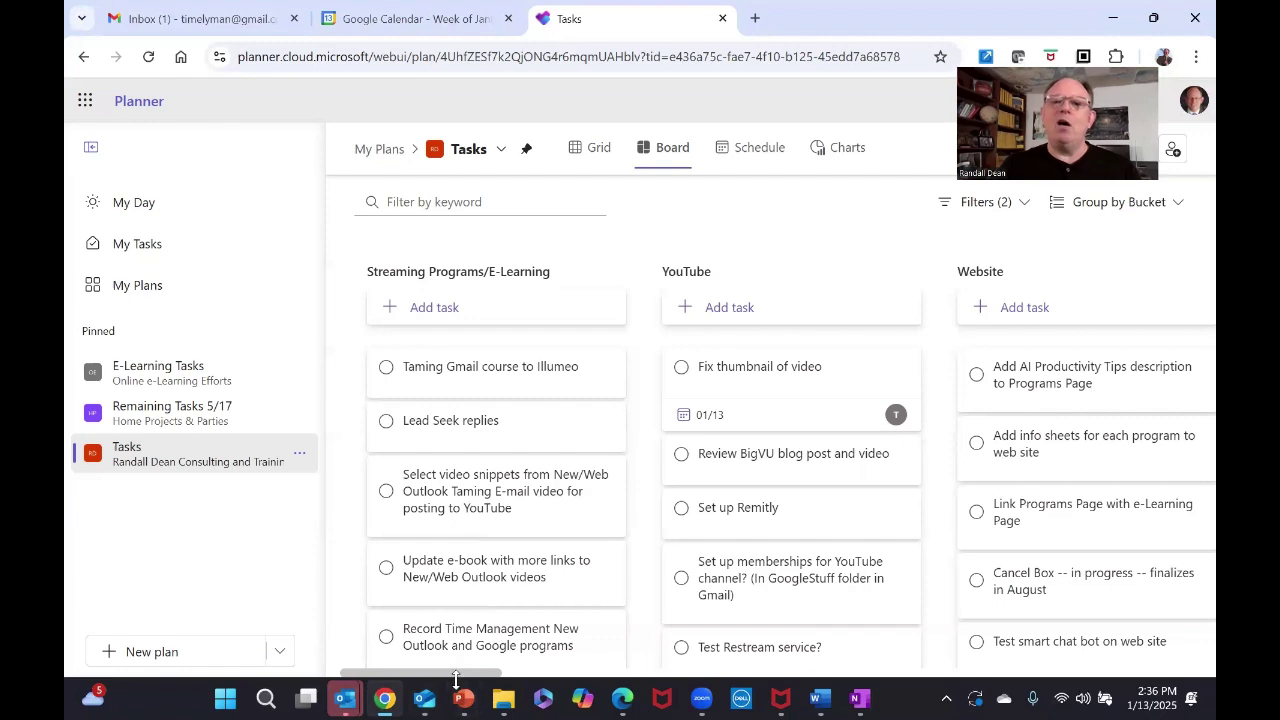
drag(455, 675, 430, 655)
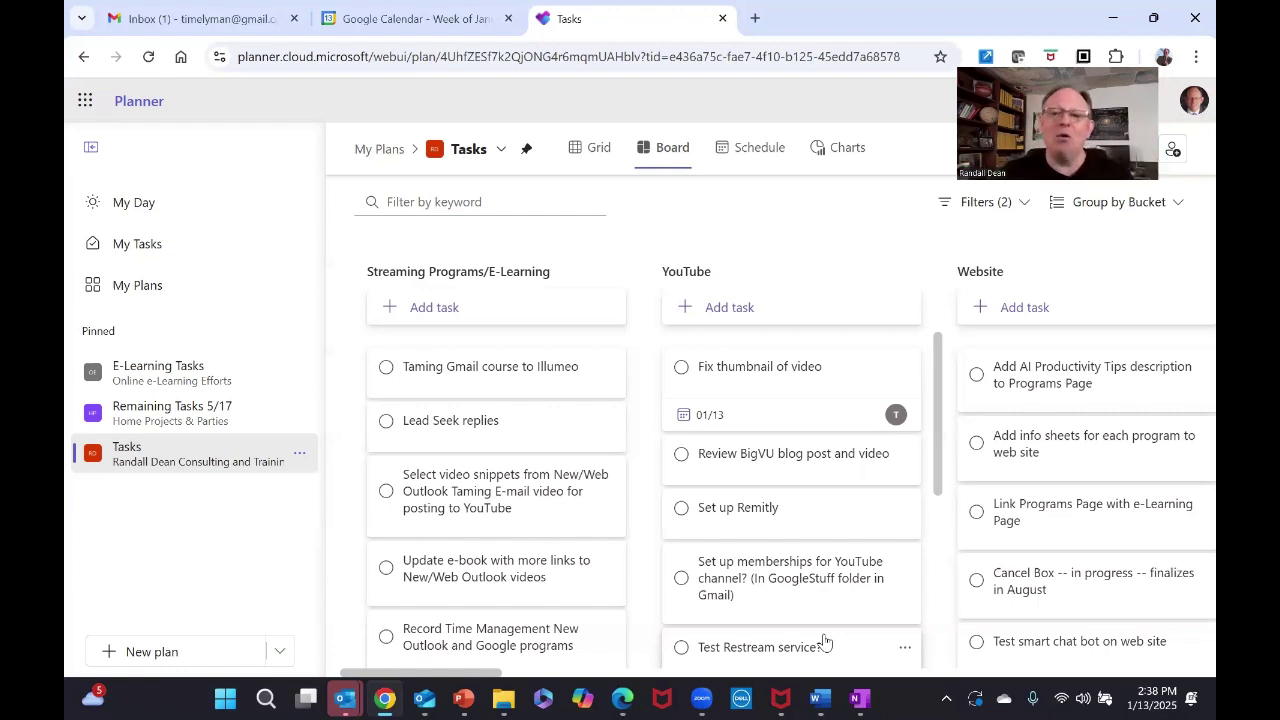
mouse_move(860, 698)
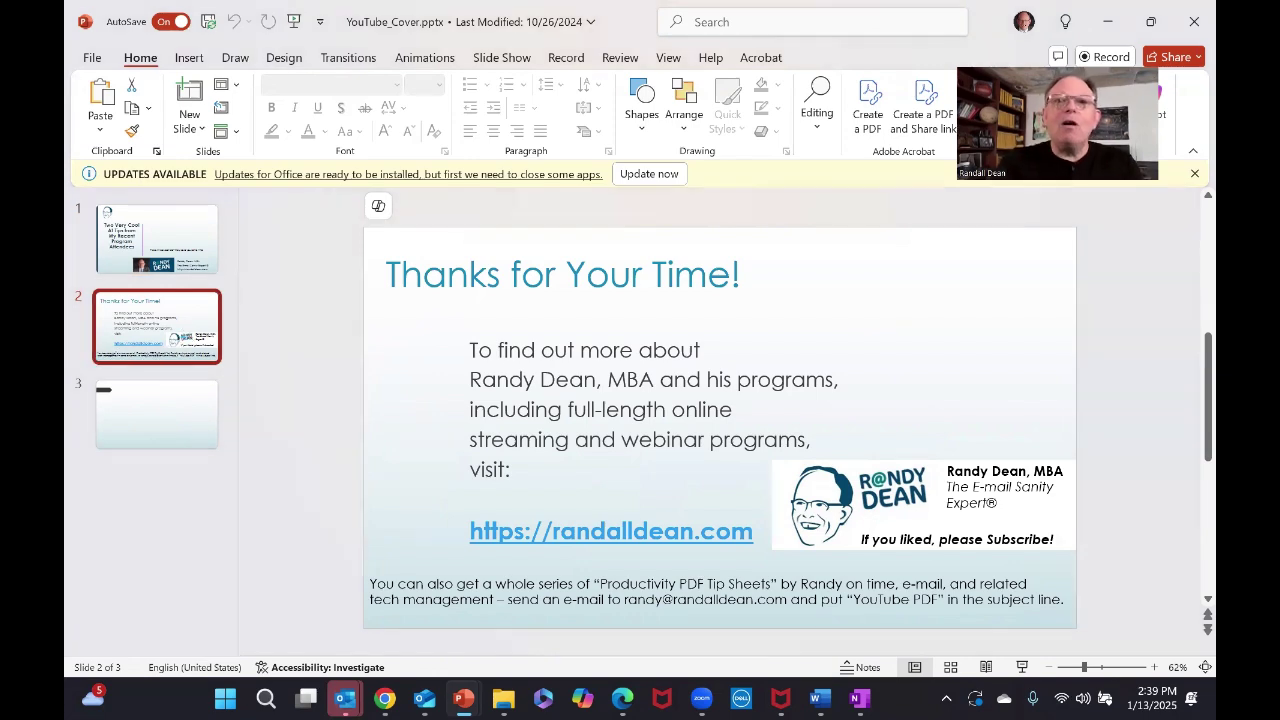
- Start the slide show from slide 2, 'Thanks for Your Time!', using Shift+F5
key(shift+F5)
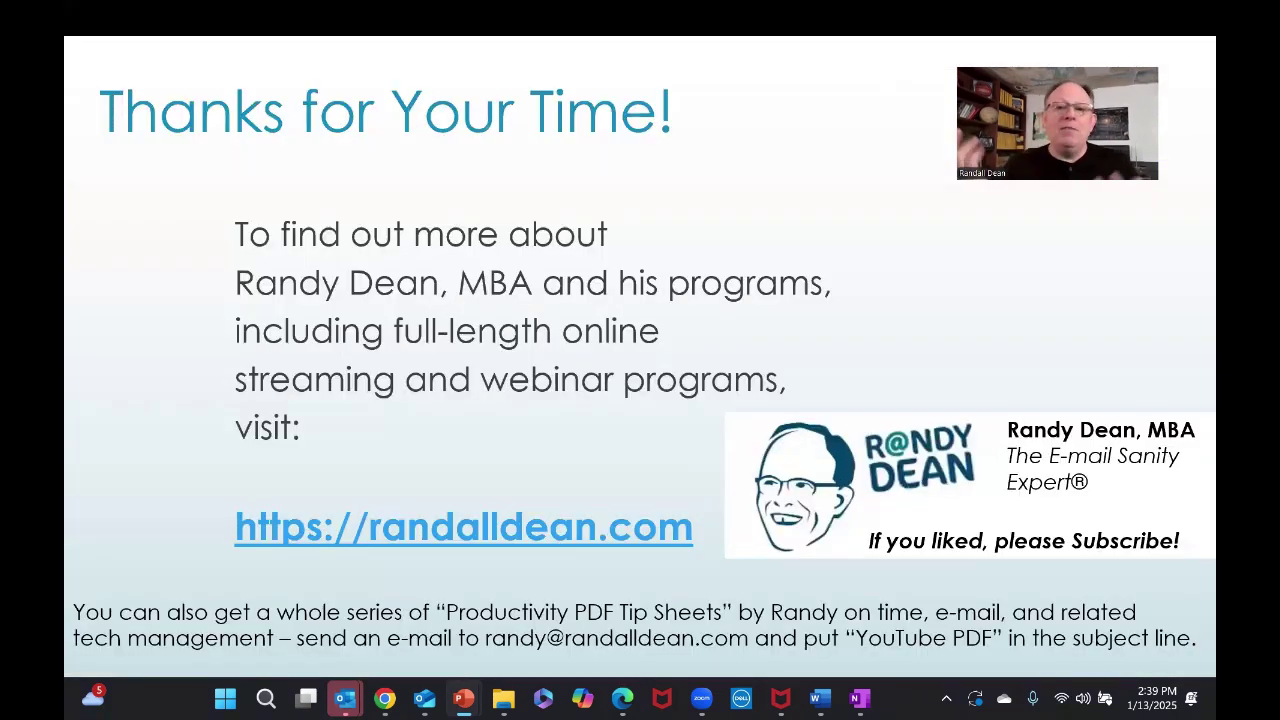